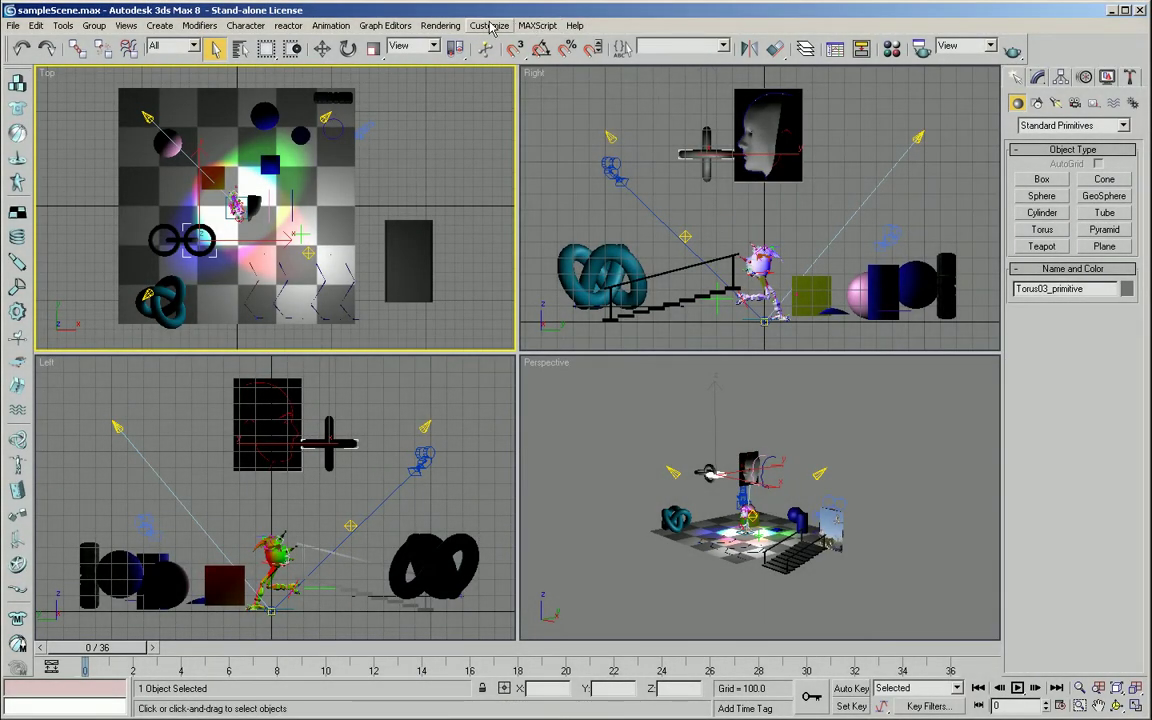
Open Customize User Interface on the Toolbars tab and set the Group dropdown to dRaster
click(490, 27)
click(490, 41)
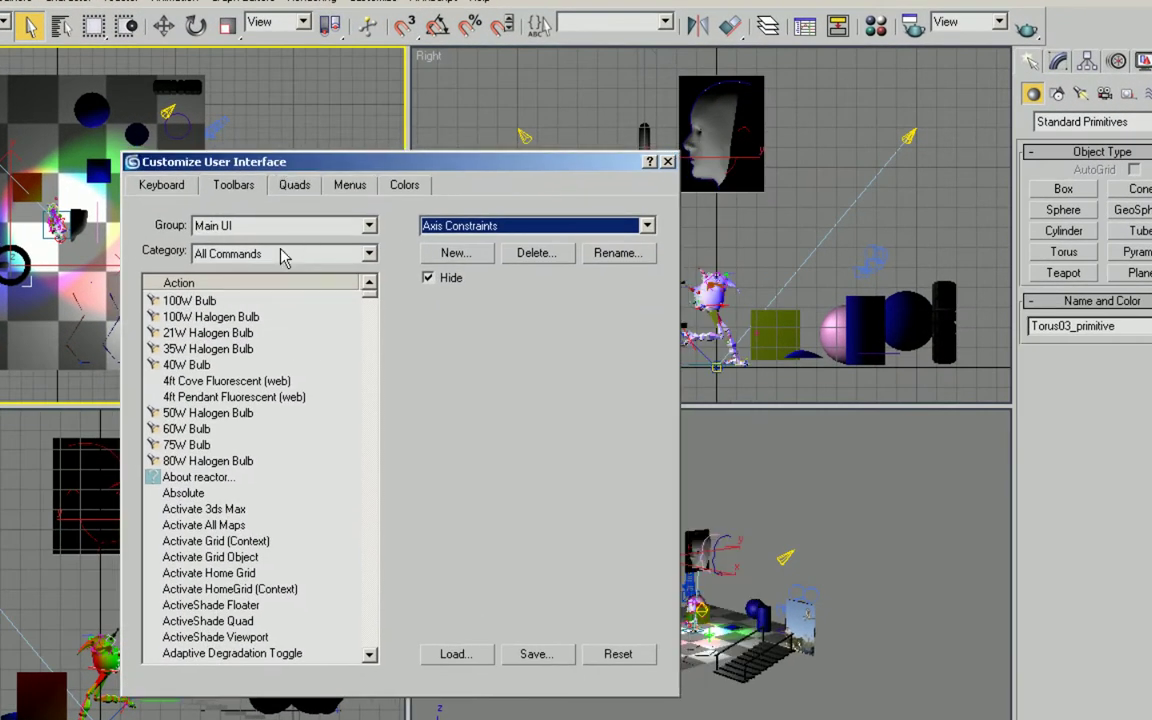
drag(226, 161, 295, 198)
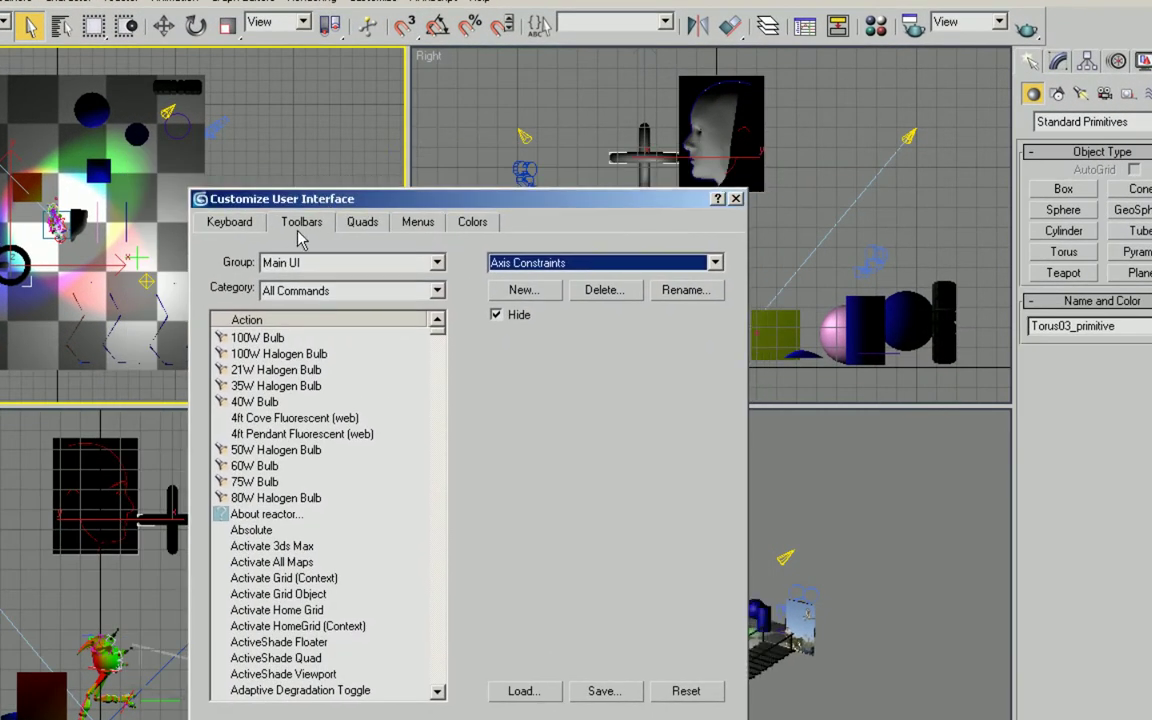
click(305, 264)
scroll(318, 310, up, 3)
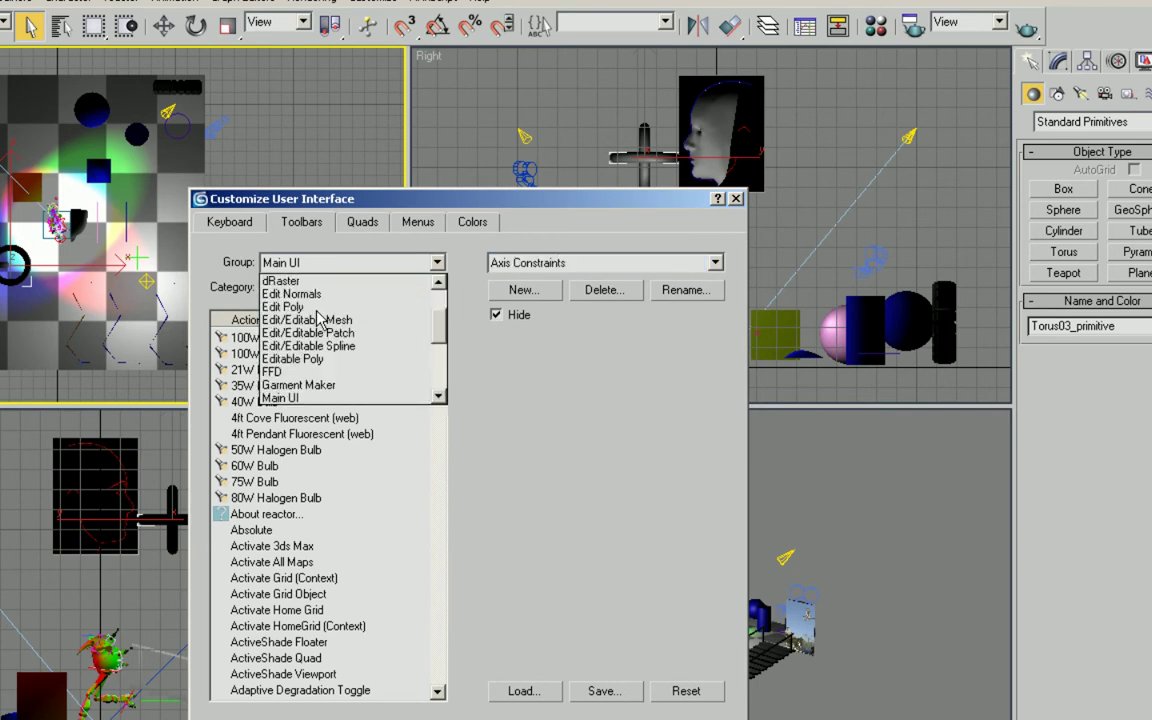
click(297, 283)
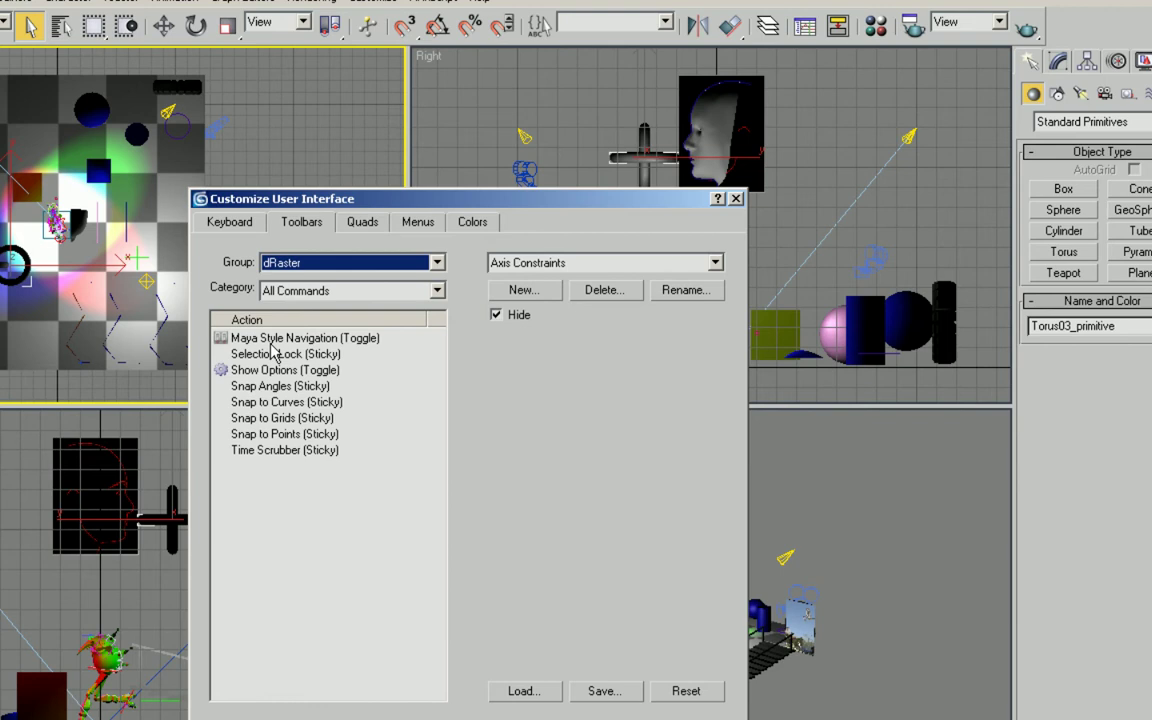
Create a new toolbar named digital Raster
click(541, 288)
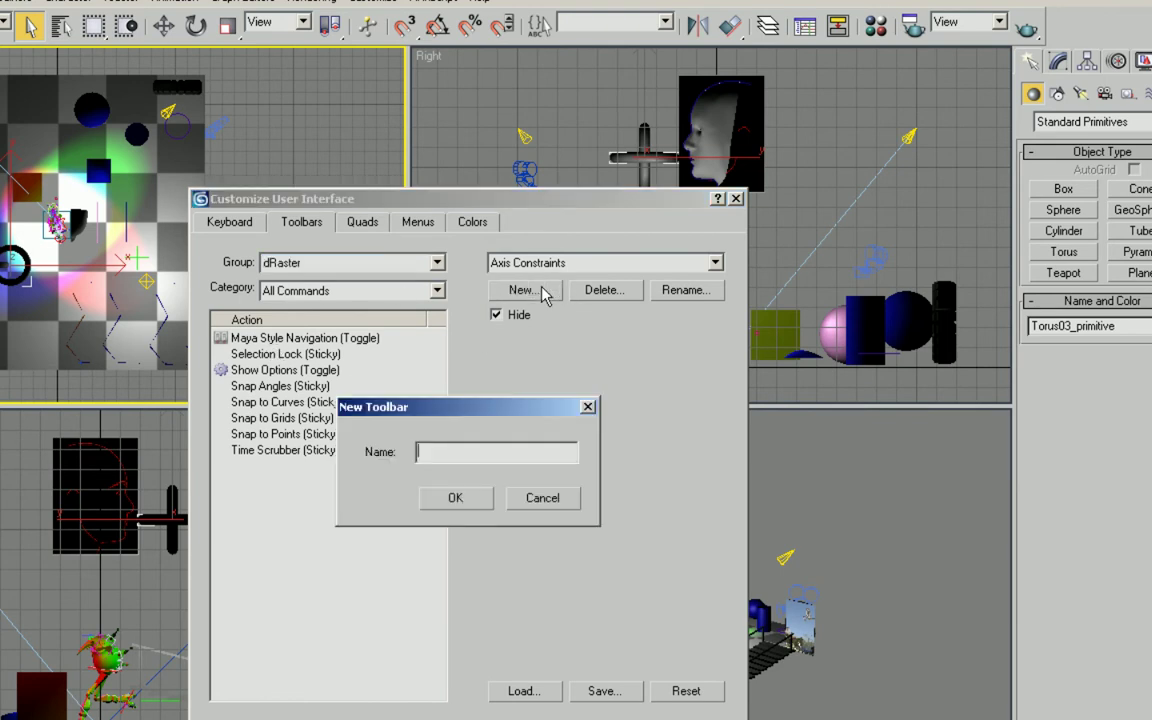
text(digital Ras)
key(Return)
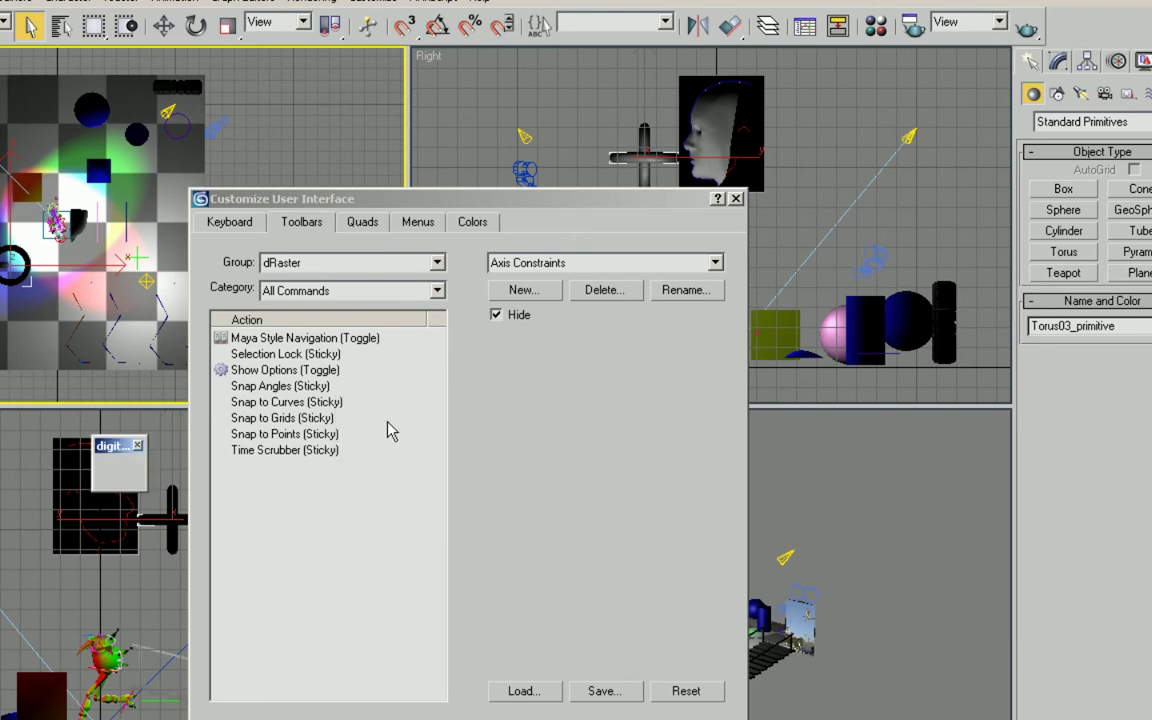
Add Maya Style Navigation and Show Options to the floating toolbar and place it above the dialog
drag(133, 447, 130, 445)
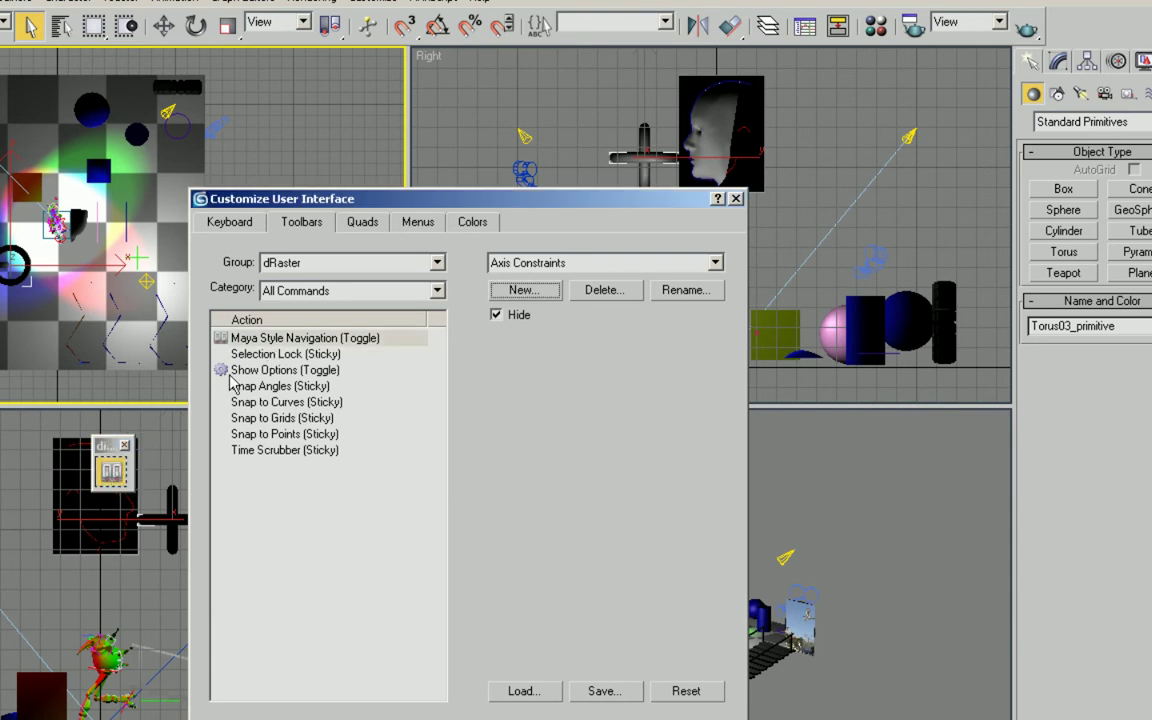
drag(235, 369, 135, 492)
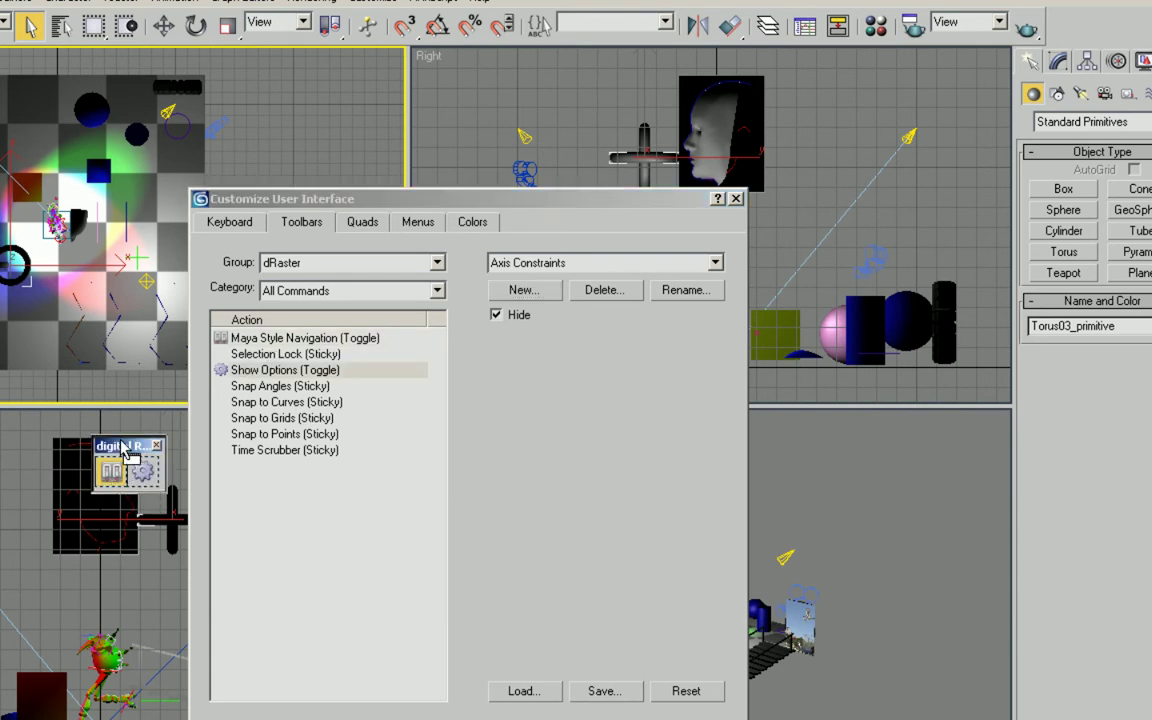
drag(115, 444, 22, 272)
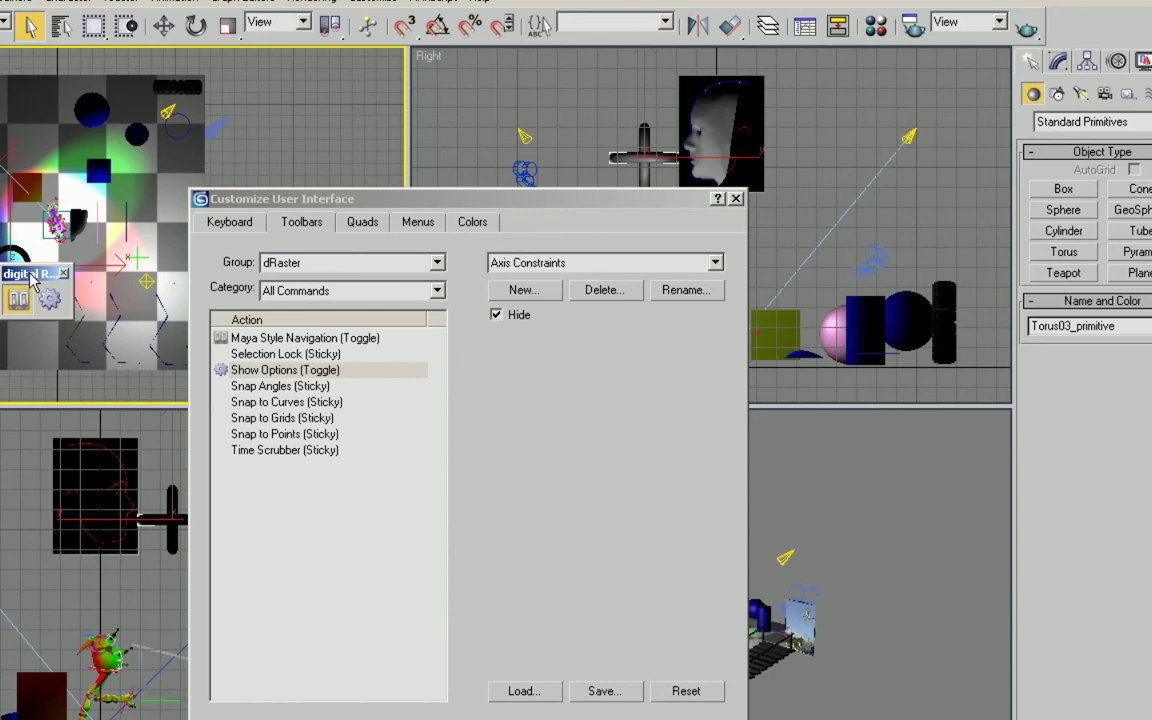
drag(33, 281, 302, 127)
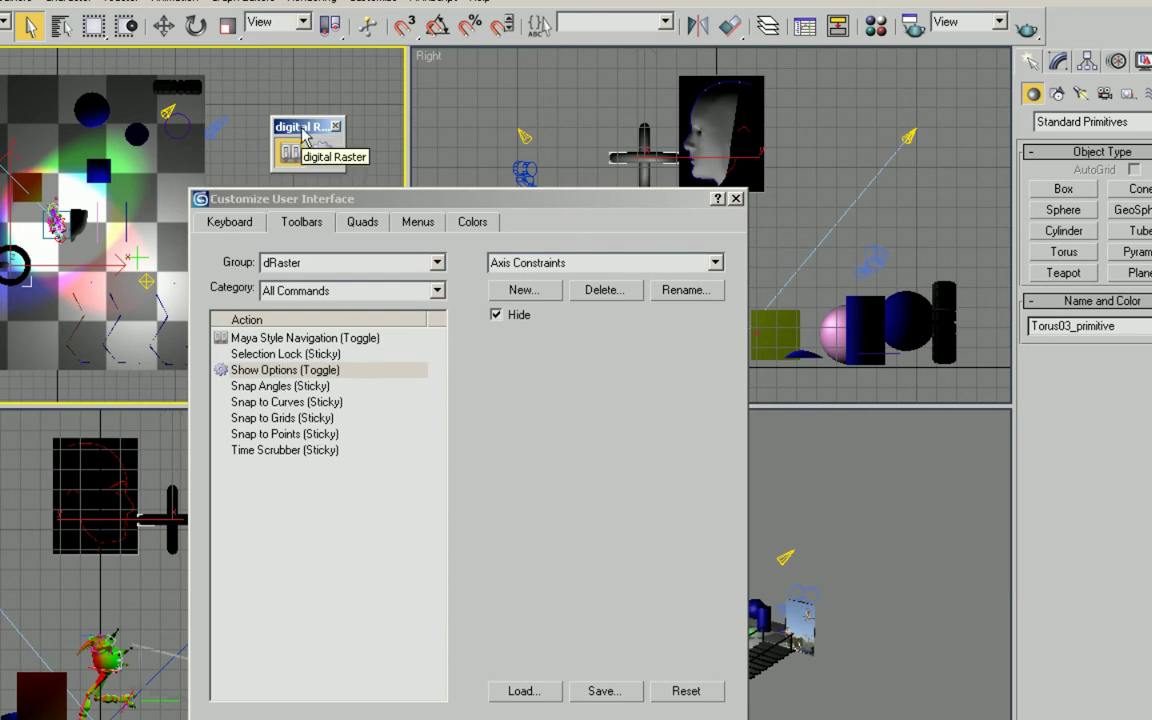
drag(312, 127, 270, 115)
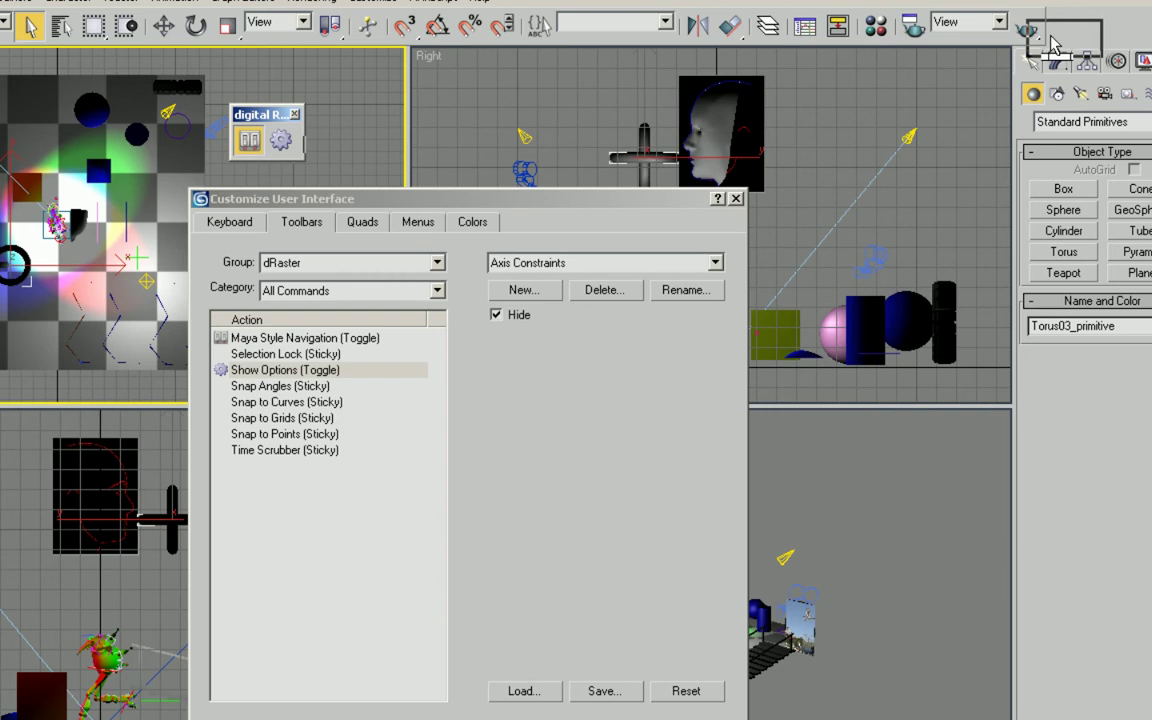
Dock the digital Raster toolbar into the main toolbar and clear the Perspective view selection
drag(1052, 45, 1050, 35)
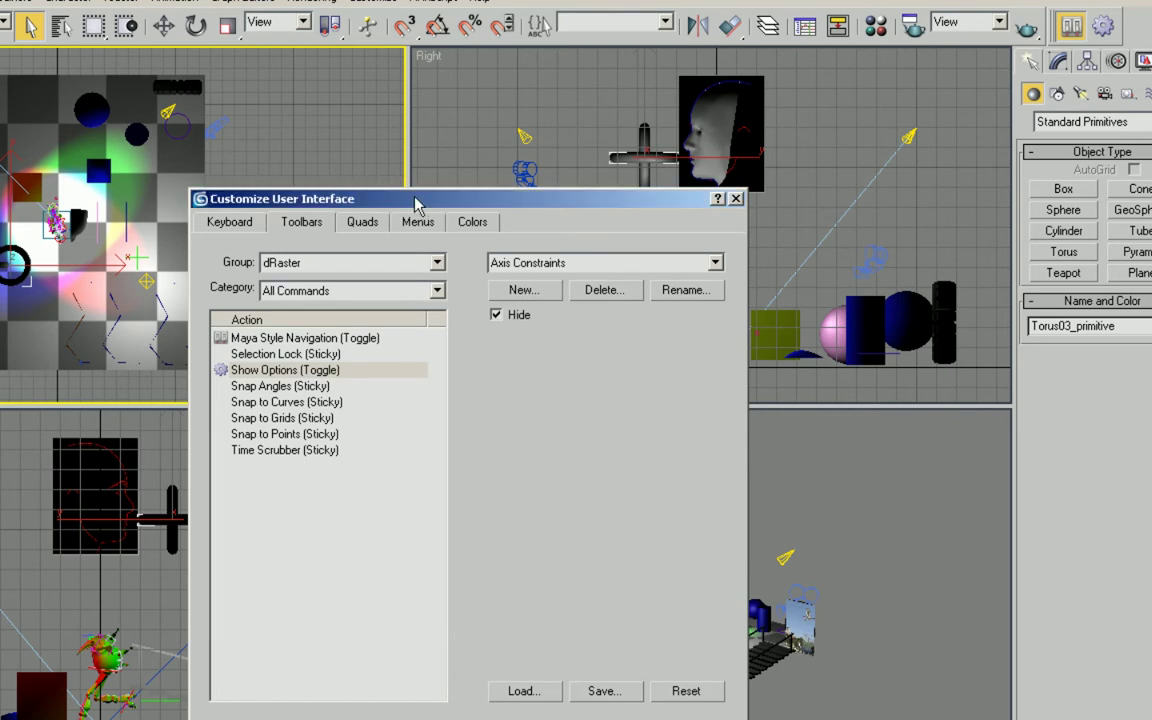
drag(415, 204, 42, 163)
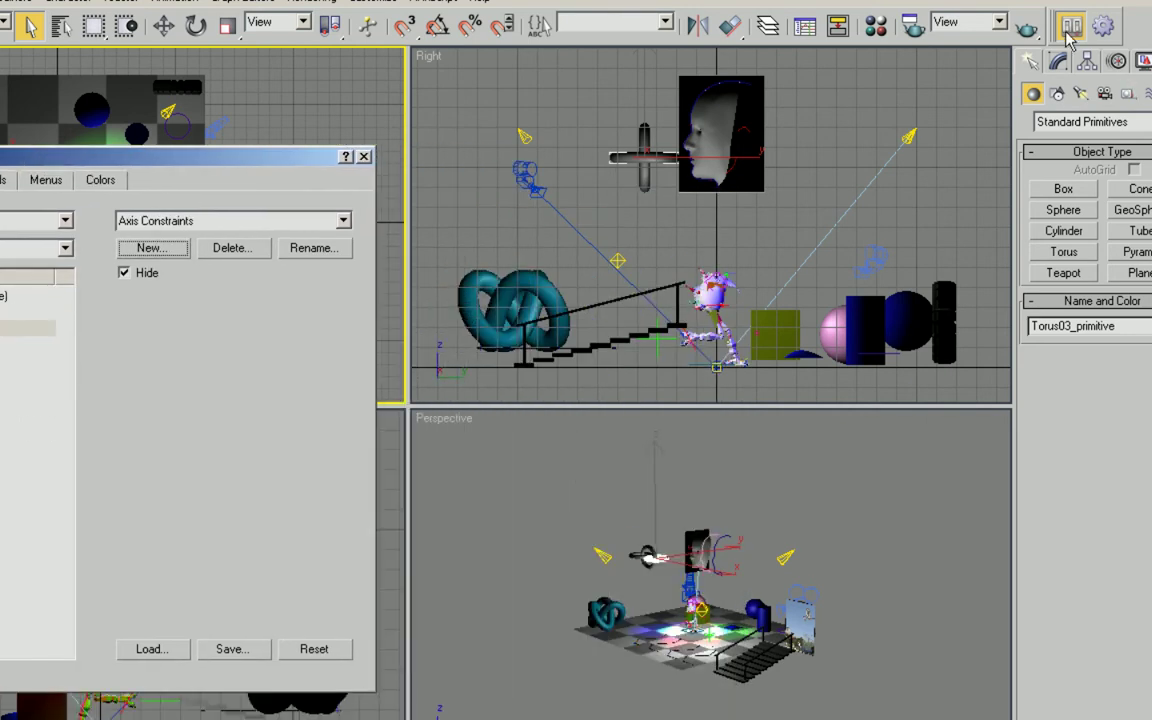
right_click(660, 545)
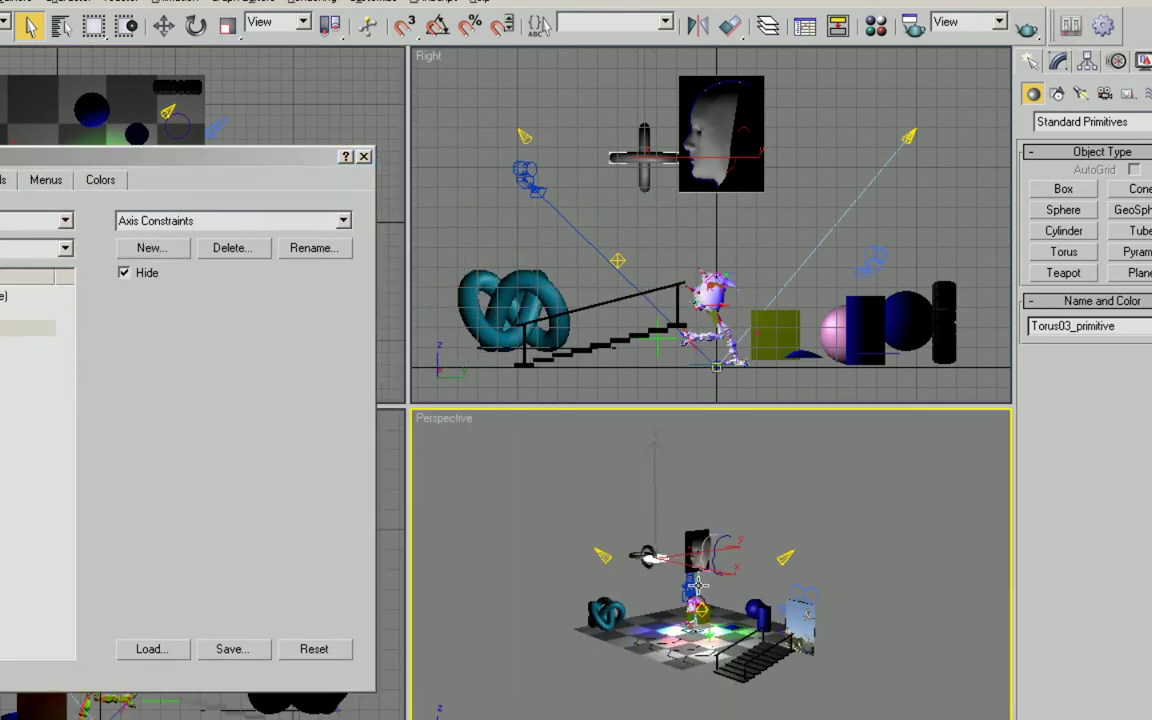
drag(656, 527, 826, 616)
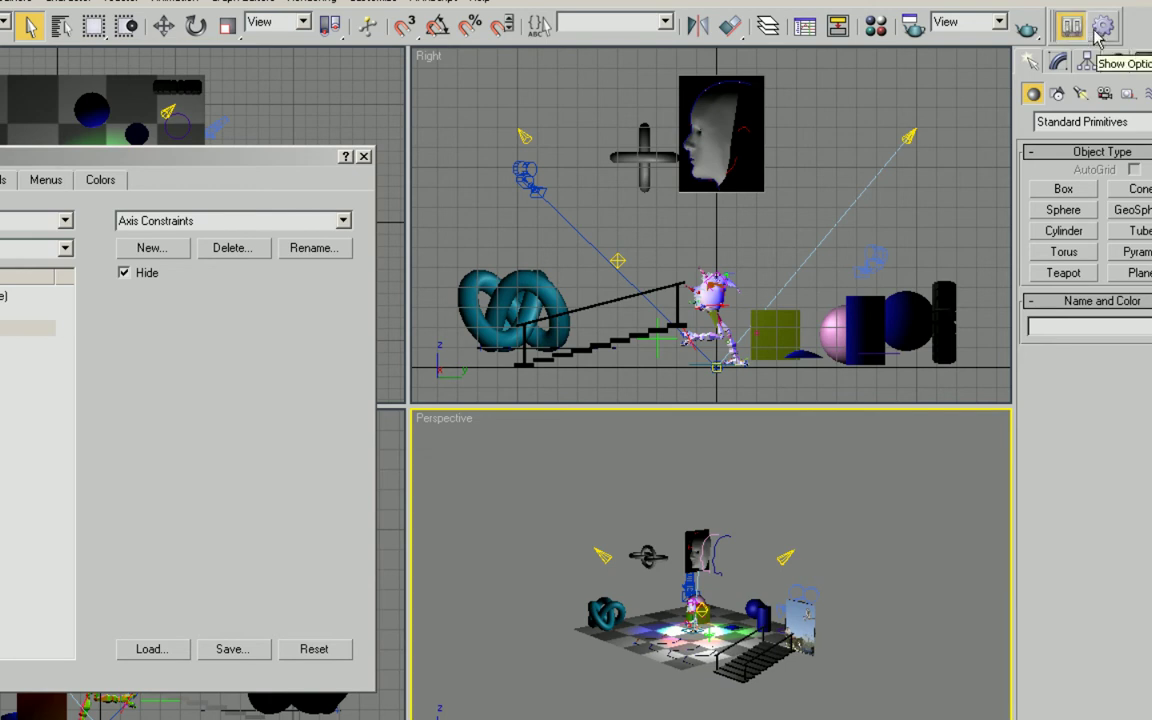
Turn Maya Style Navigation on from the docked toolbar
click(1069, 28)
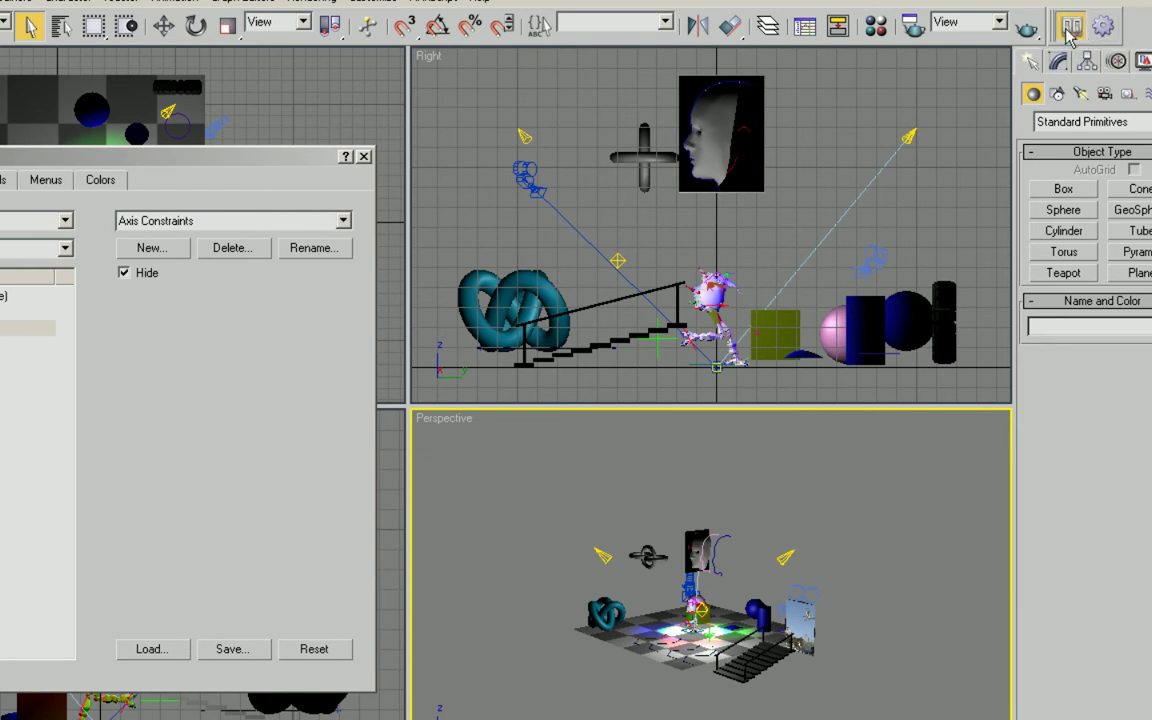
click(1070, 28)
click(1070, 28)
Open the dRaster Options dialog and move it to the left side
click(1102, 27)
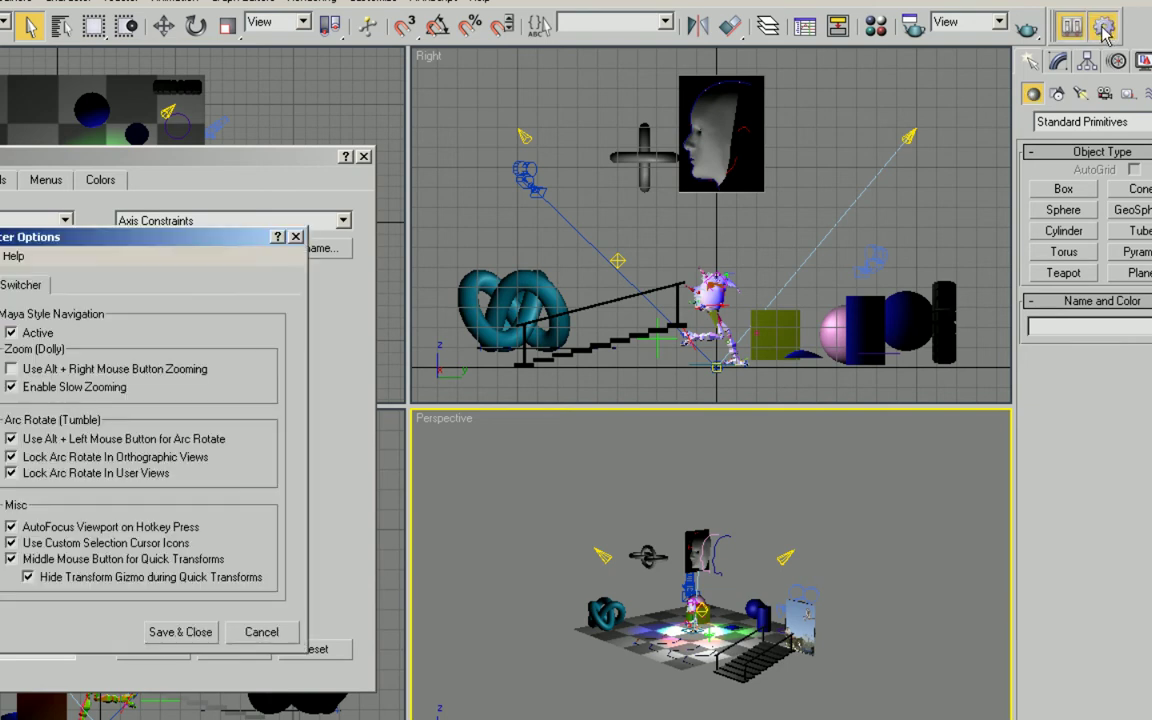
drag(207, 243, 645, 237)
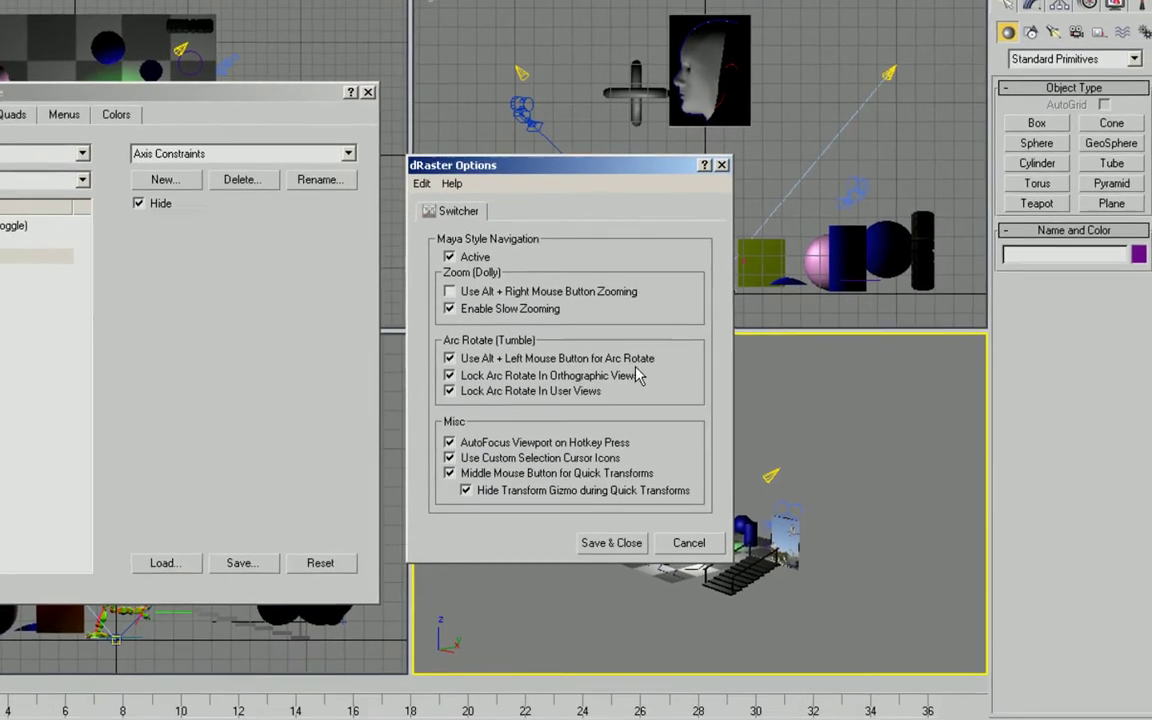
drag(634, 168, 375, 170)
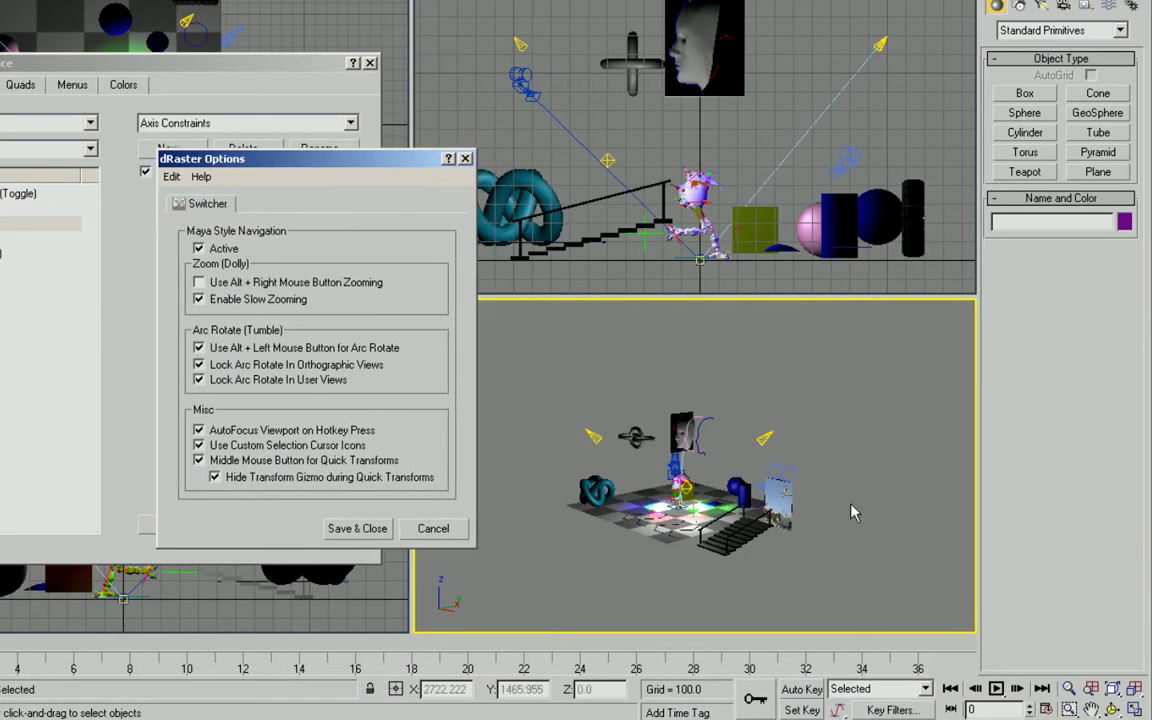
Zoom and pan the Perspective view onto the scene, then select Torus02_primitive and rotoPlane
click(1068, 689)
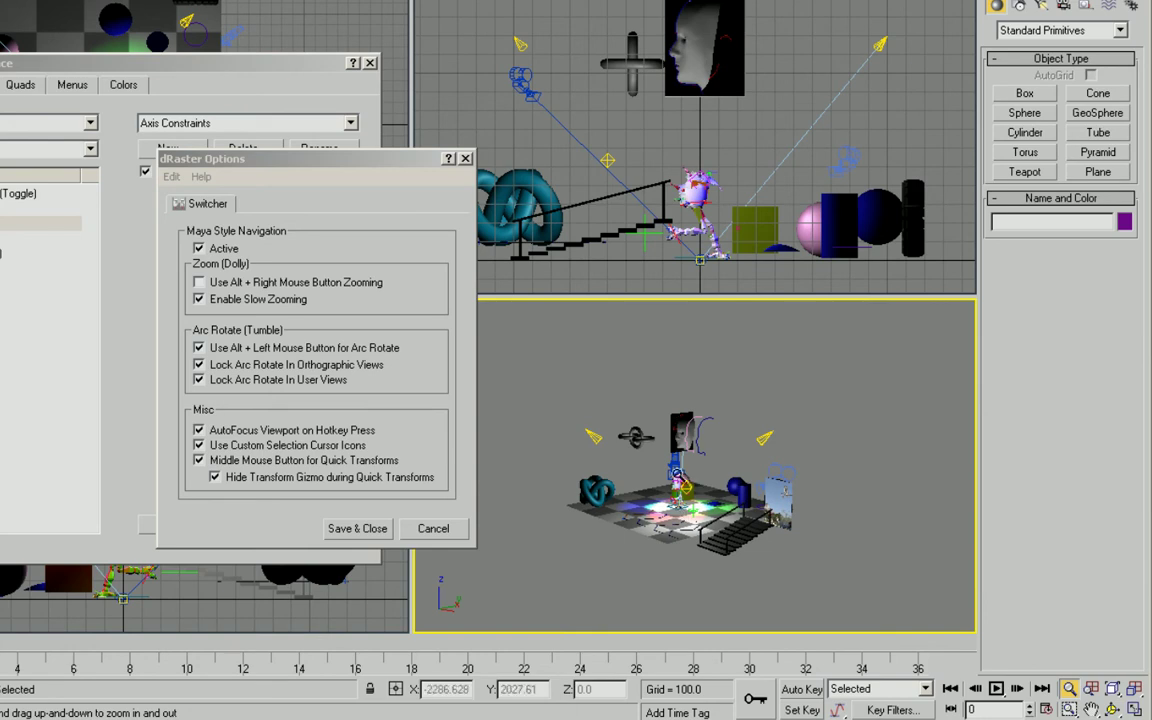
drag(670, 472, 704, 477)
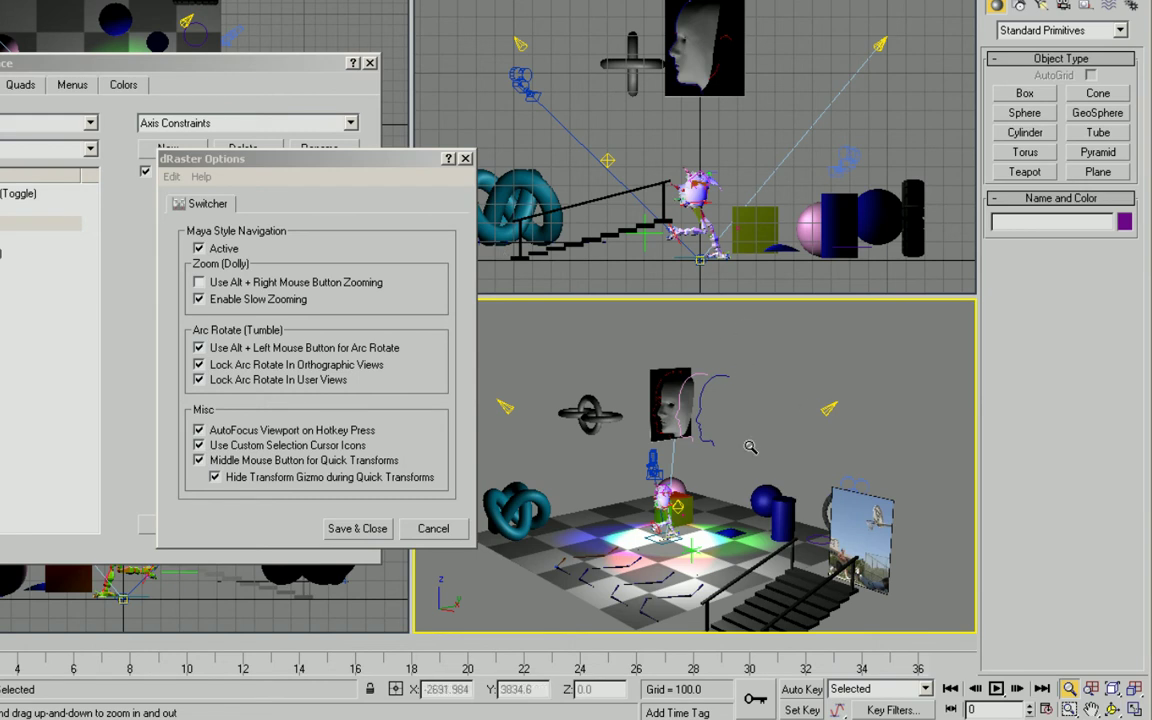
middle_drag(645, 447, 590, 435)
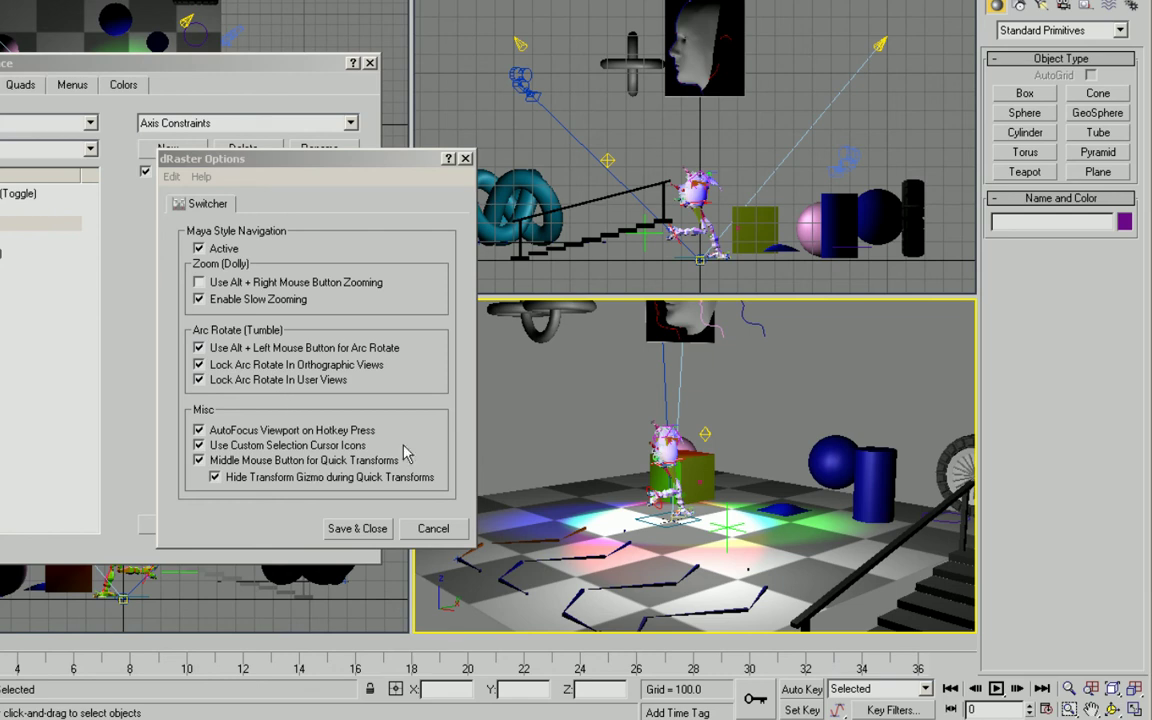
click(635, 65)
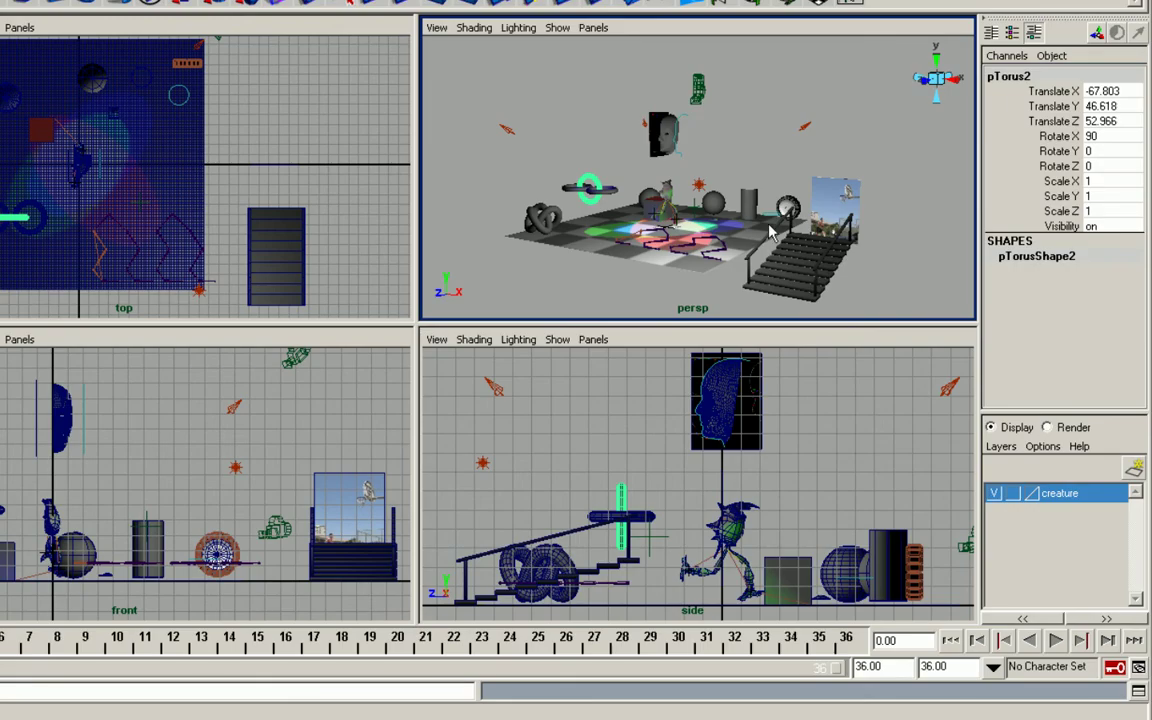
click(826, 208)
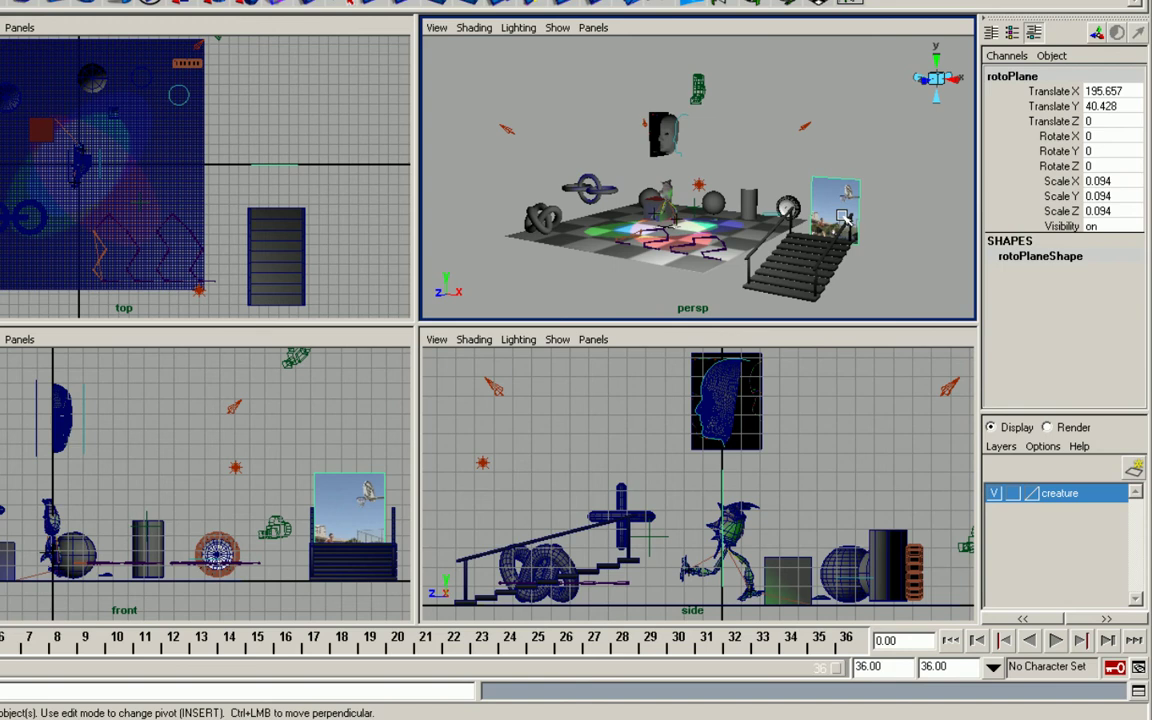
Frame rotoPlane, slide it along X, and rotate it about Z to roughly -16.5 degrees
key(w)
key(f)
alt+drag(871, 238, 662, 210)
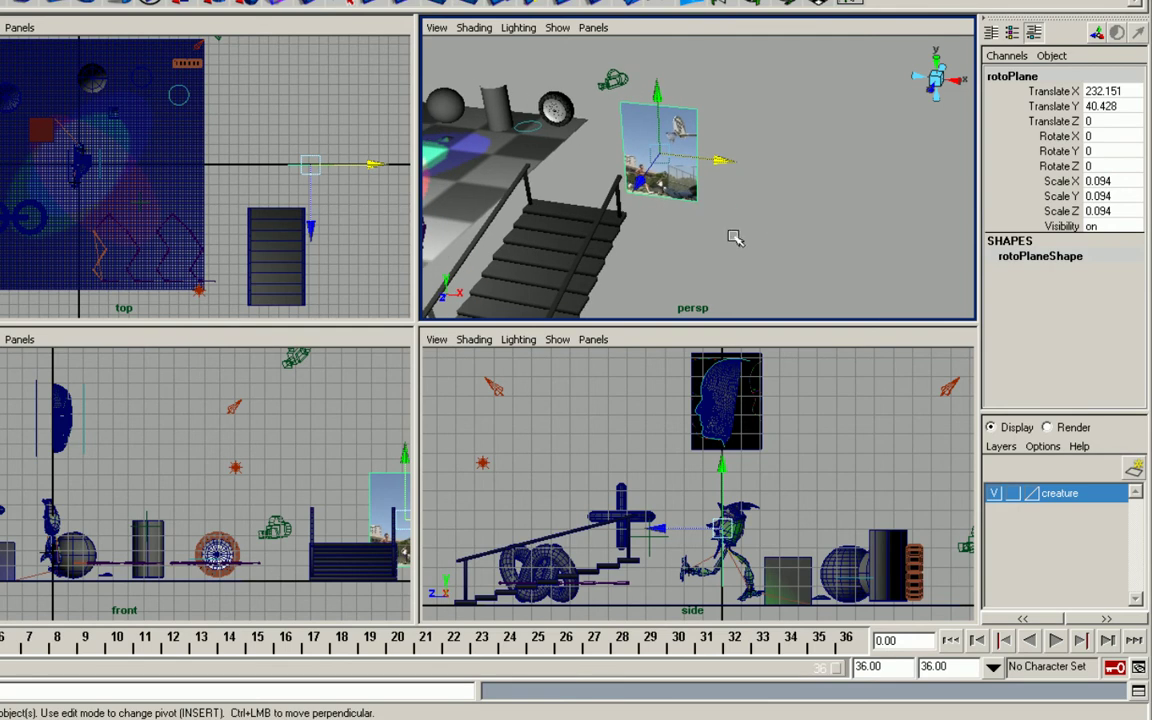
middle_drag(662, 212, 737, 215)
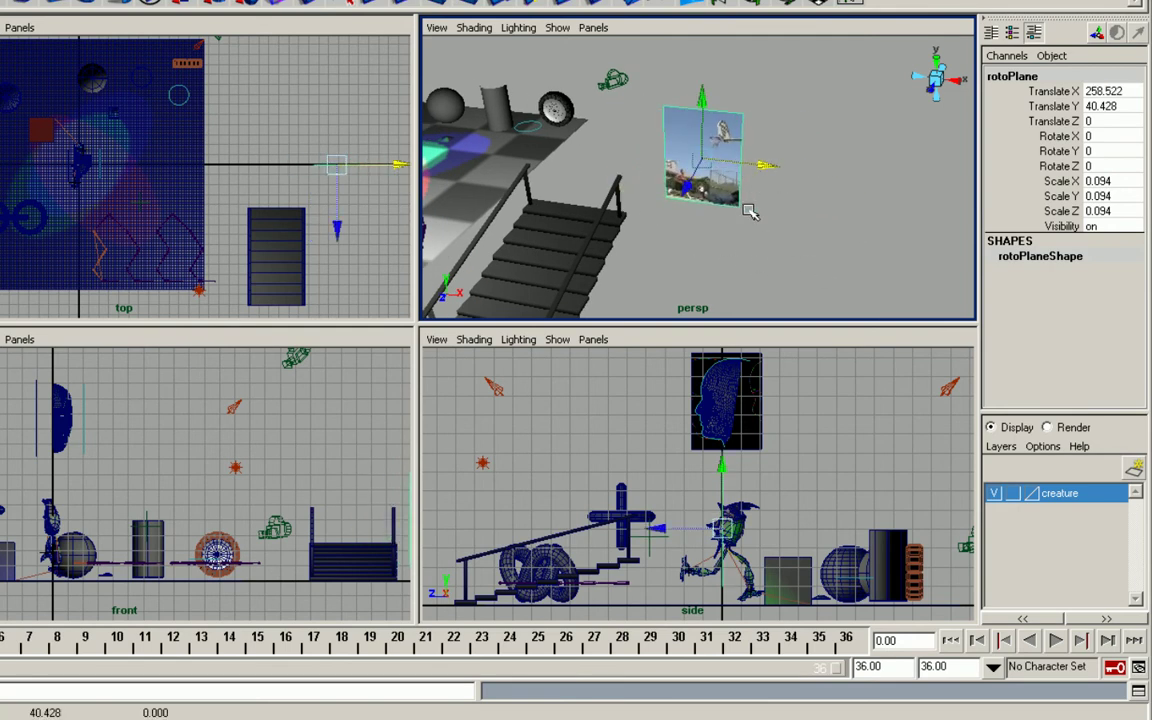
key(e)
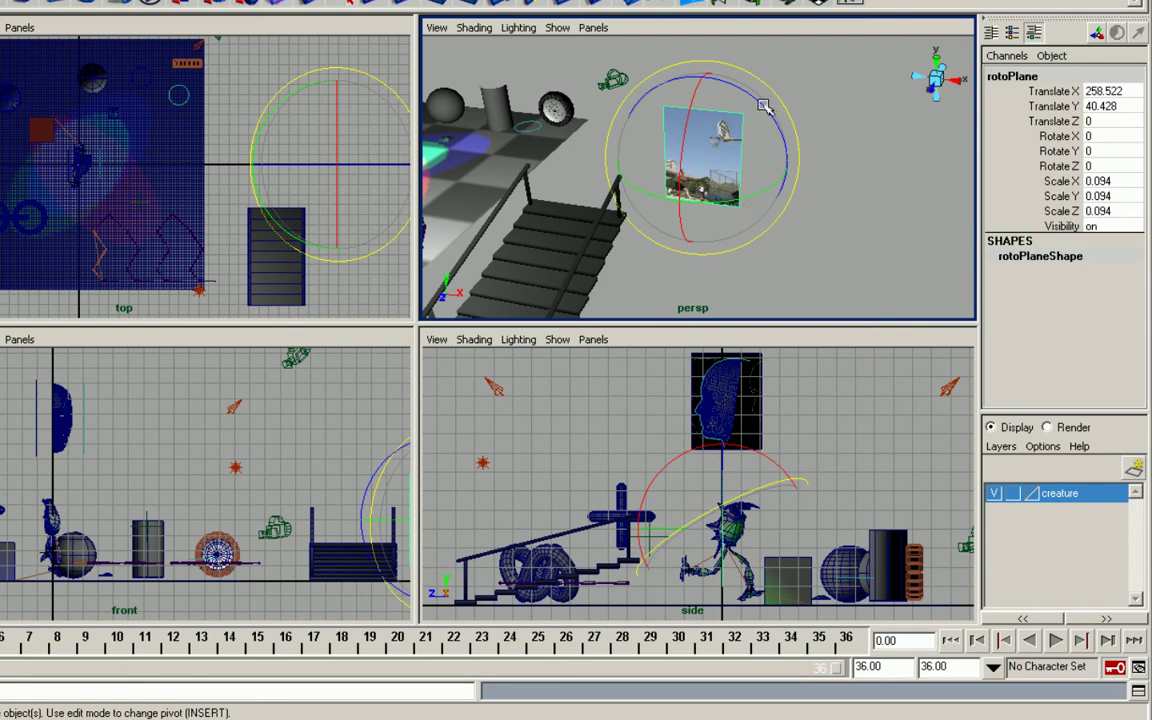
drag(764, 111, 835, 130)
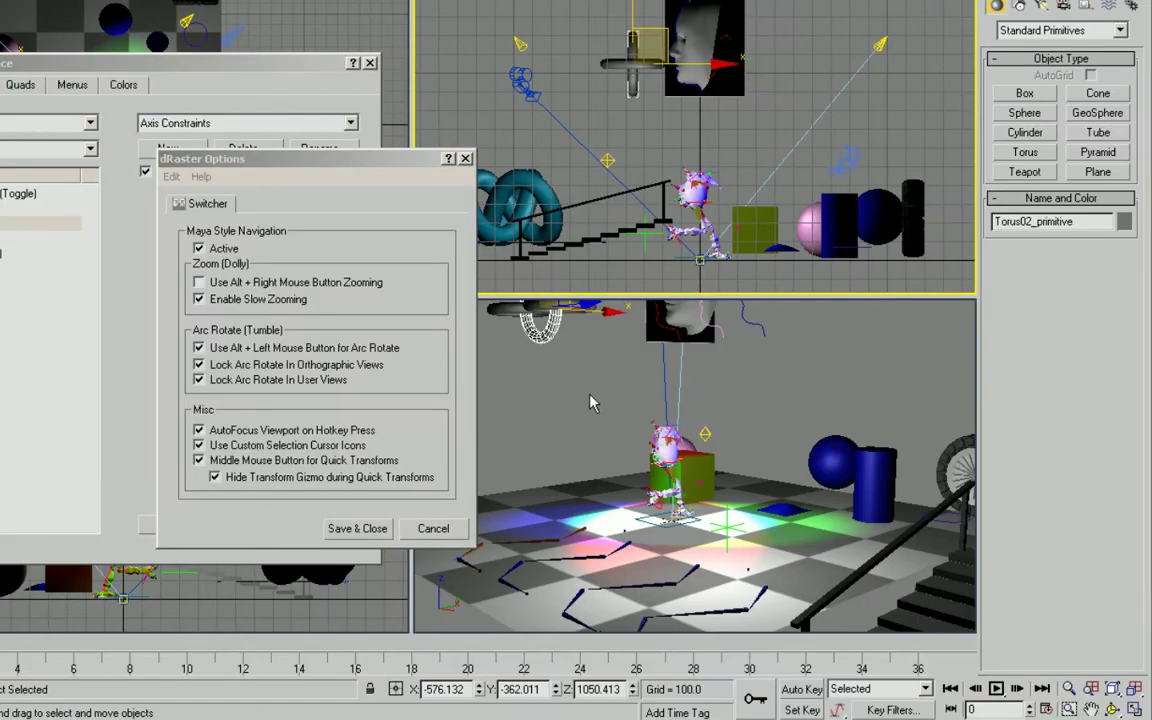
Rotate rotoPlane to Y -12.16 so it faces the camera, then save and close dRaster Options
alt+drag(590, 403, 833, 451)
click(792, 438)
key(e)
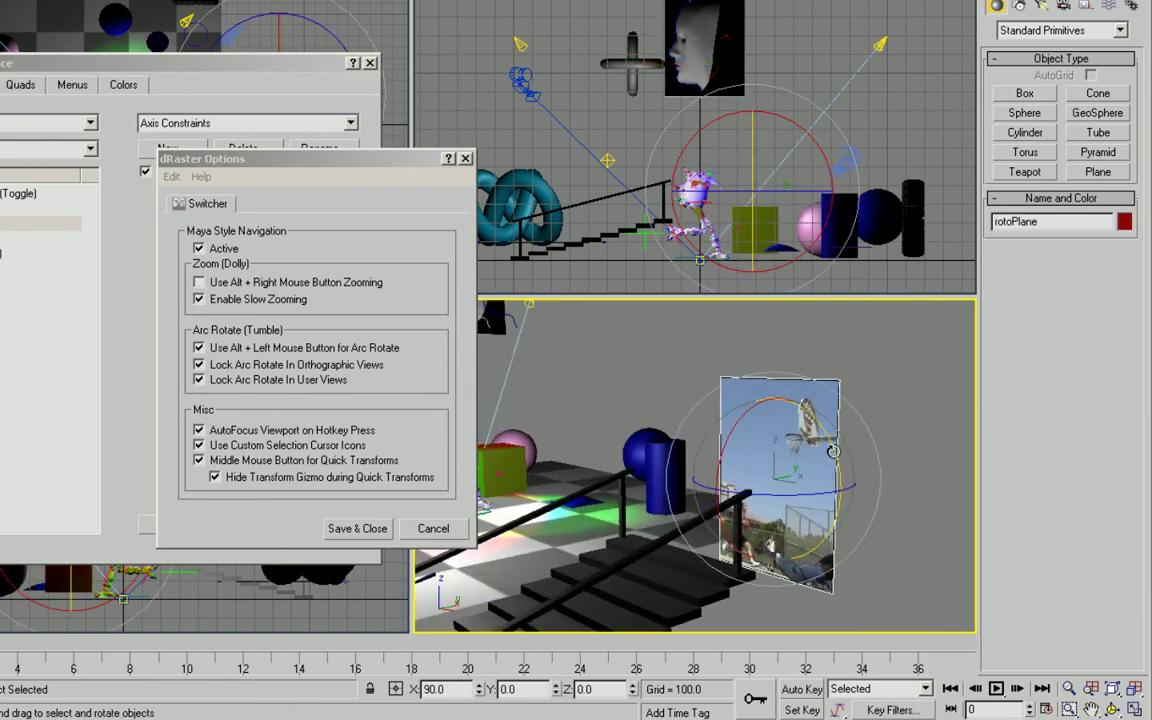
middle_drag(833, 451, 897, 547)
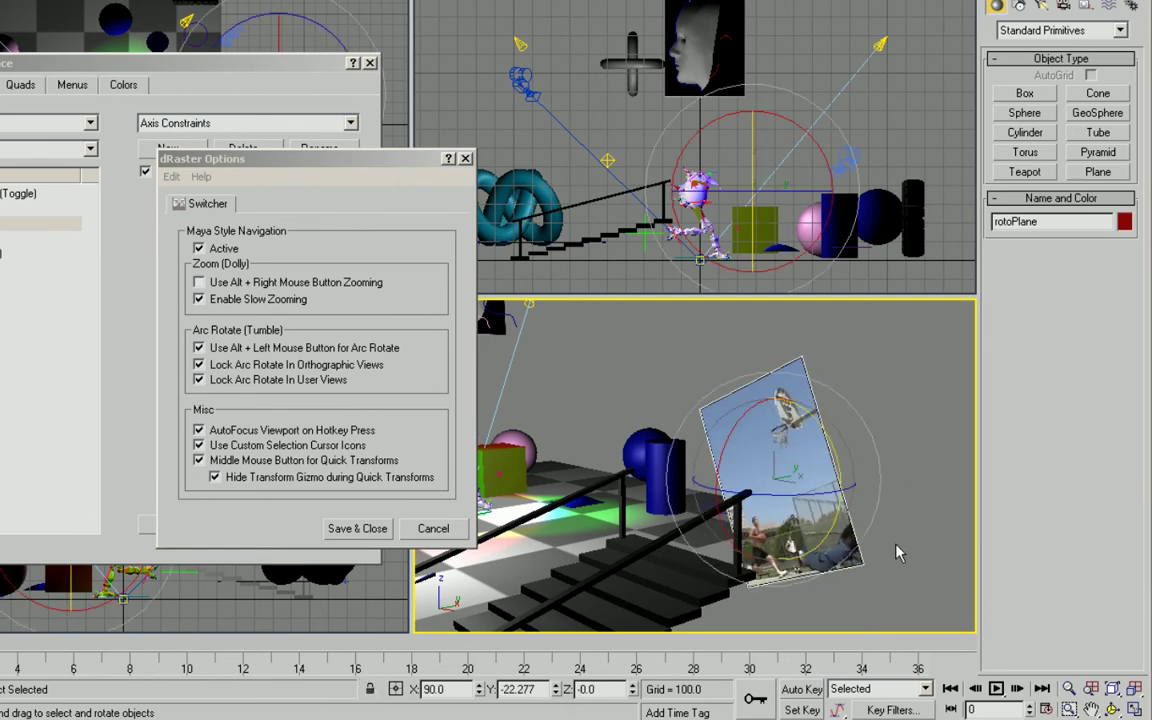
middle_drag(897, 551, 900, 462)
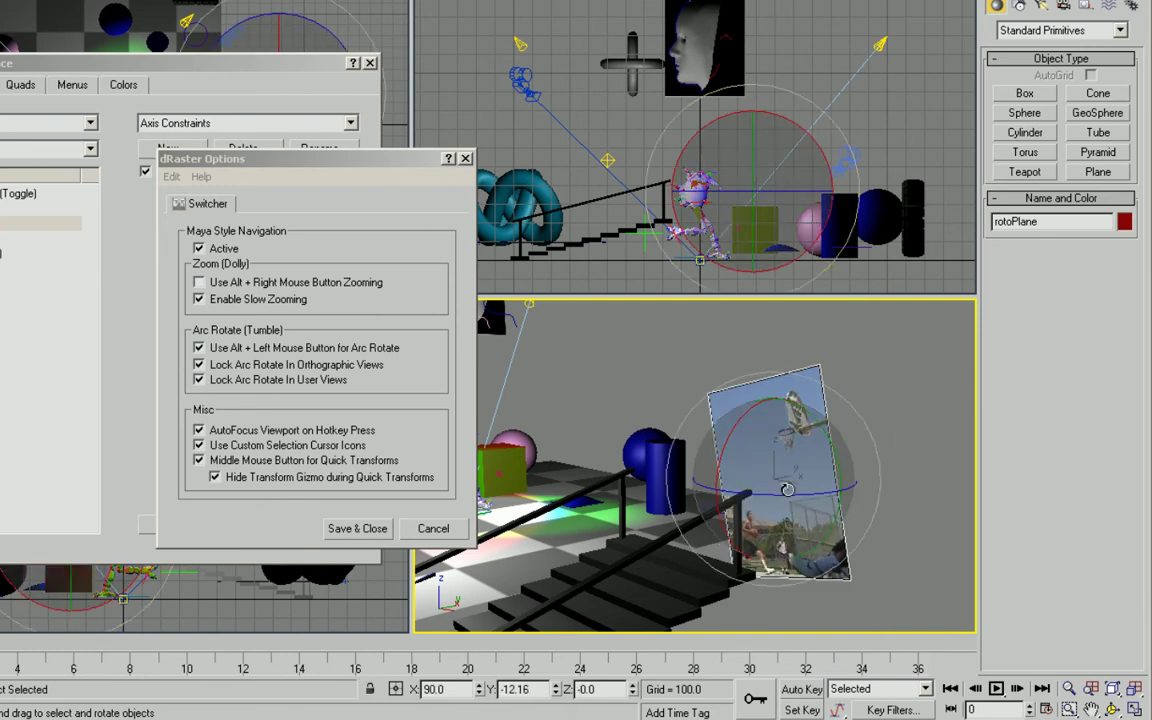
click(360, 530)
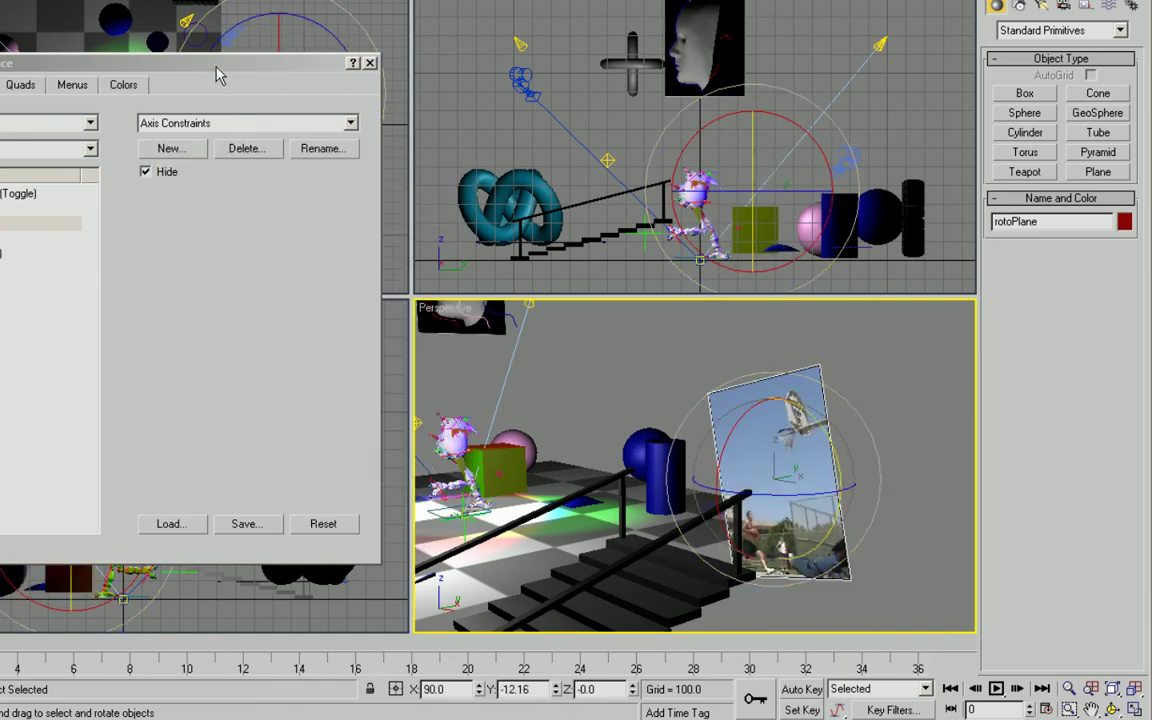
On the Keyboard tab, show the dRaster group, pick Selection Lock (Sticky), and focus the Hotkey field
drag(214, 68, 314, 114)
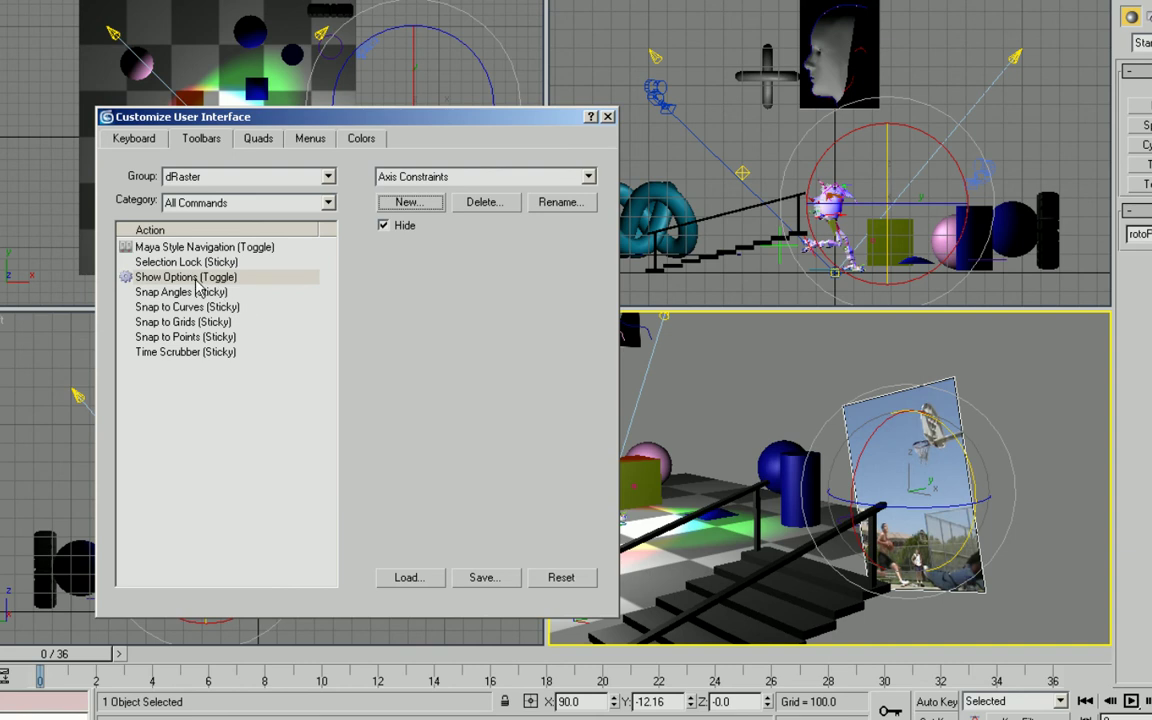
click(146, 145)
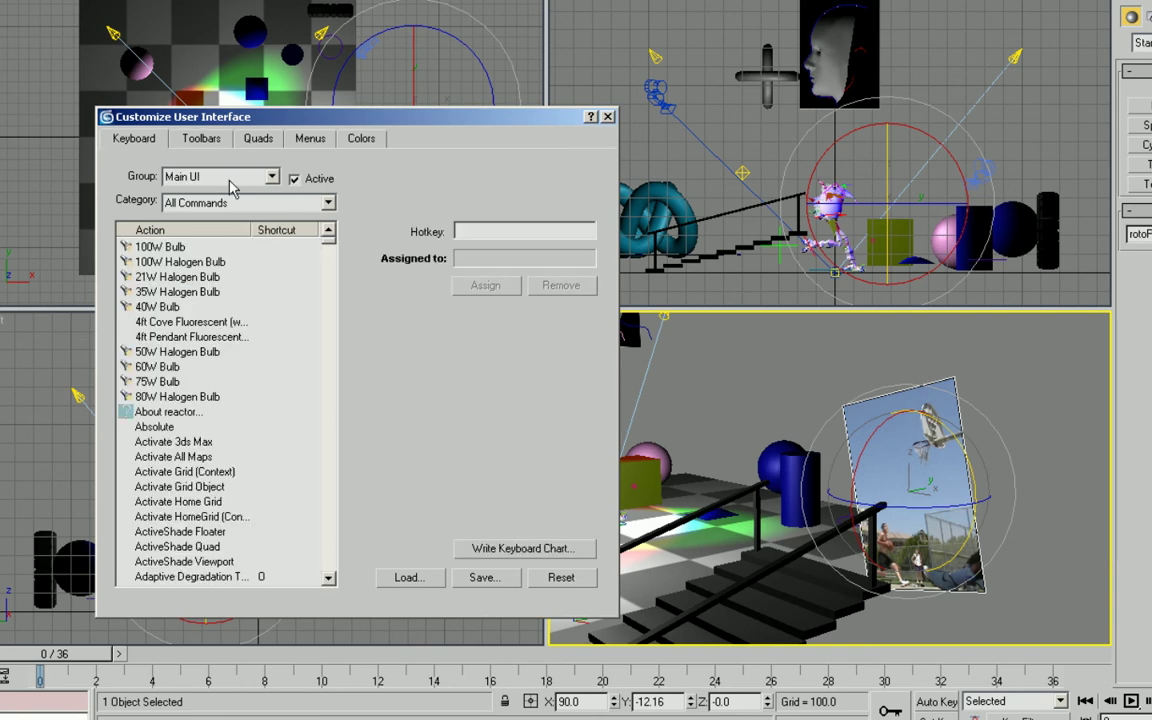
click(270, 177)
scroll(225, 230, up, 5)
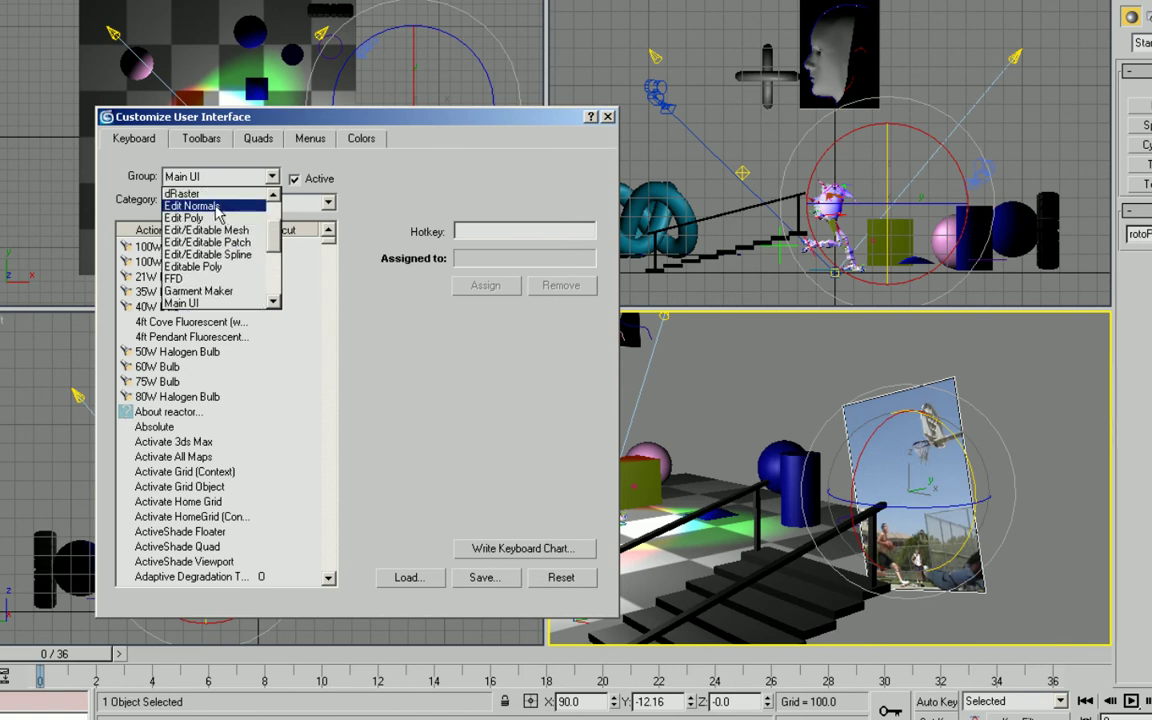
click(208, 203)
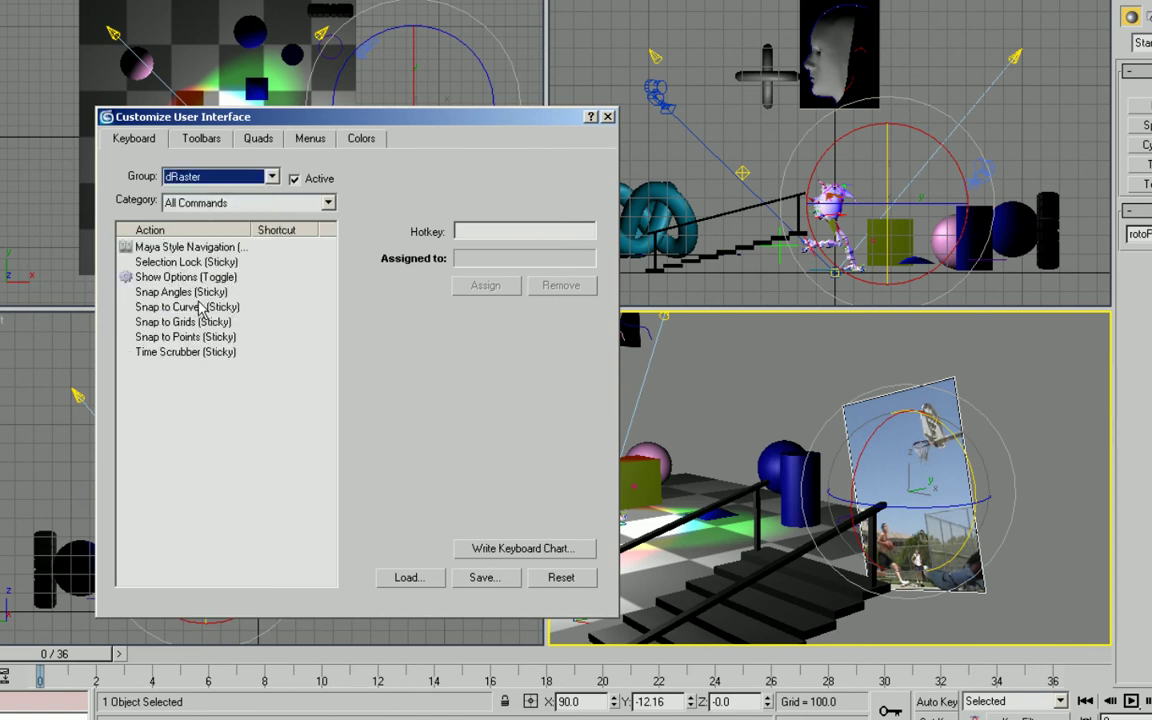
click(190, 262)
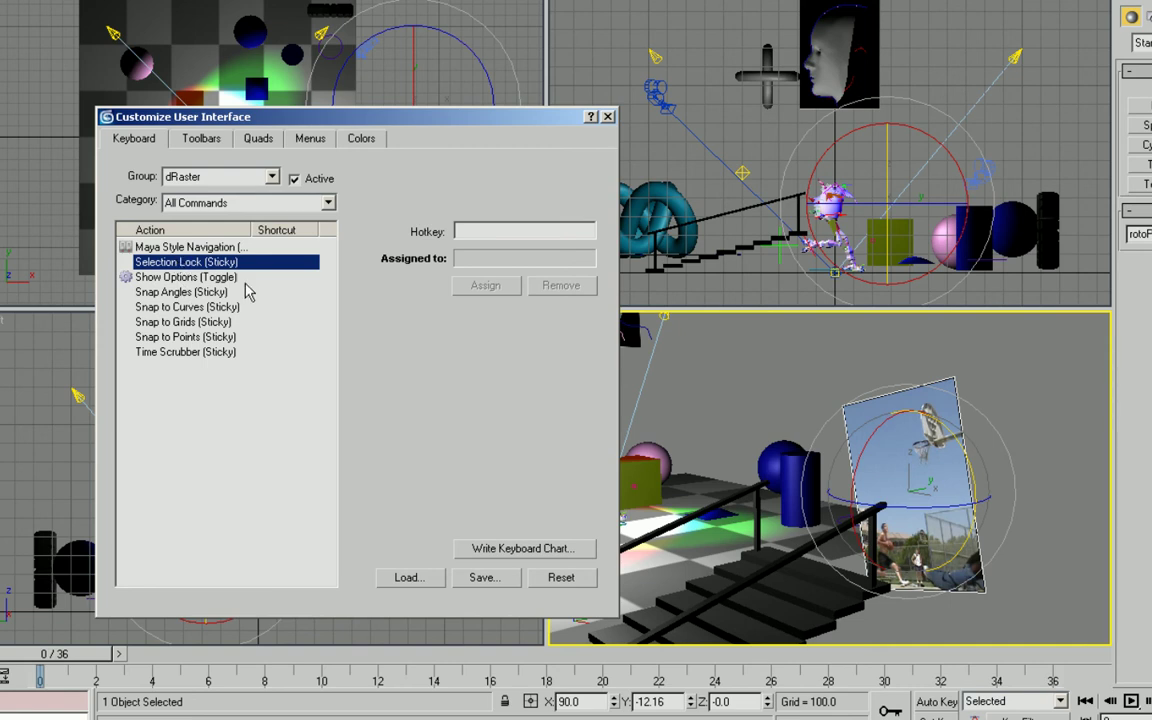
click(488, 231)
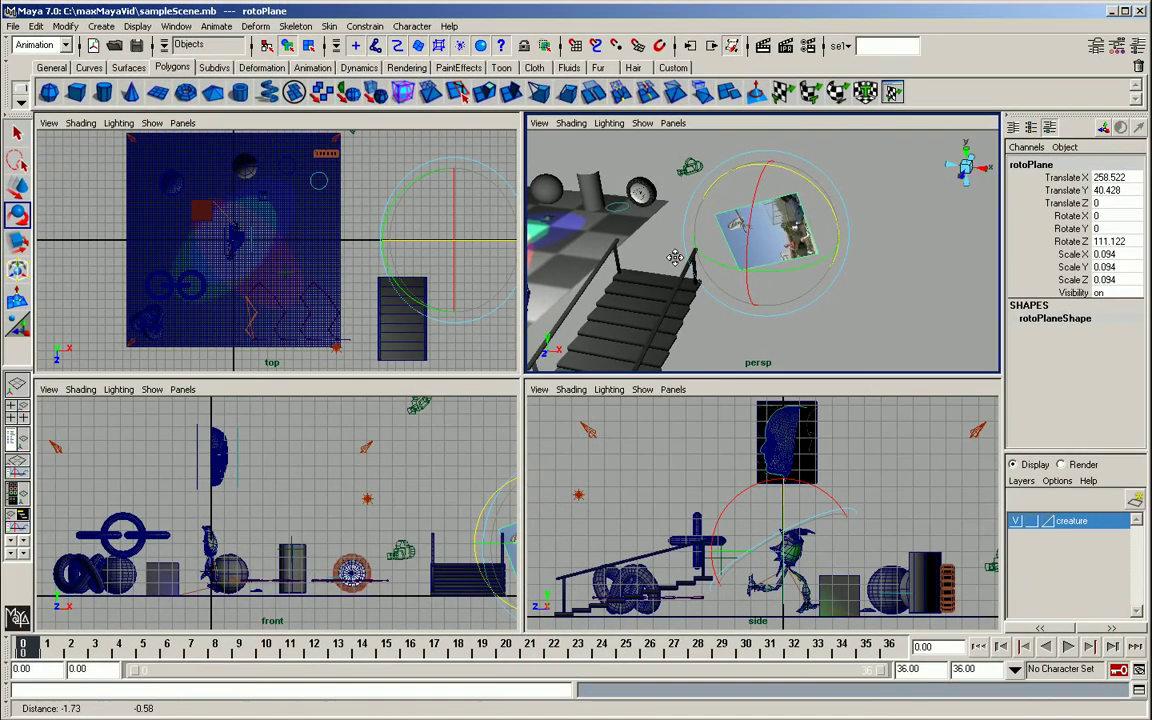
Select the pTorus3 ring and open the Rotate Tool settings beside the view
alt+drag(689, 249, 745, 210)
click(635, 262)
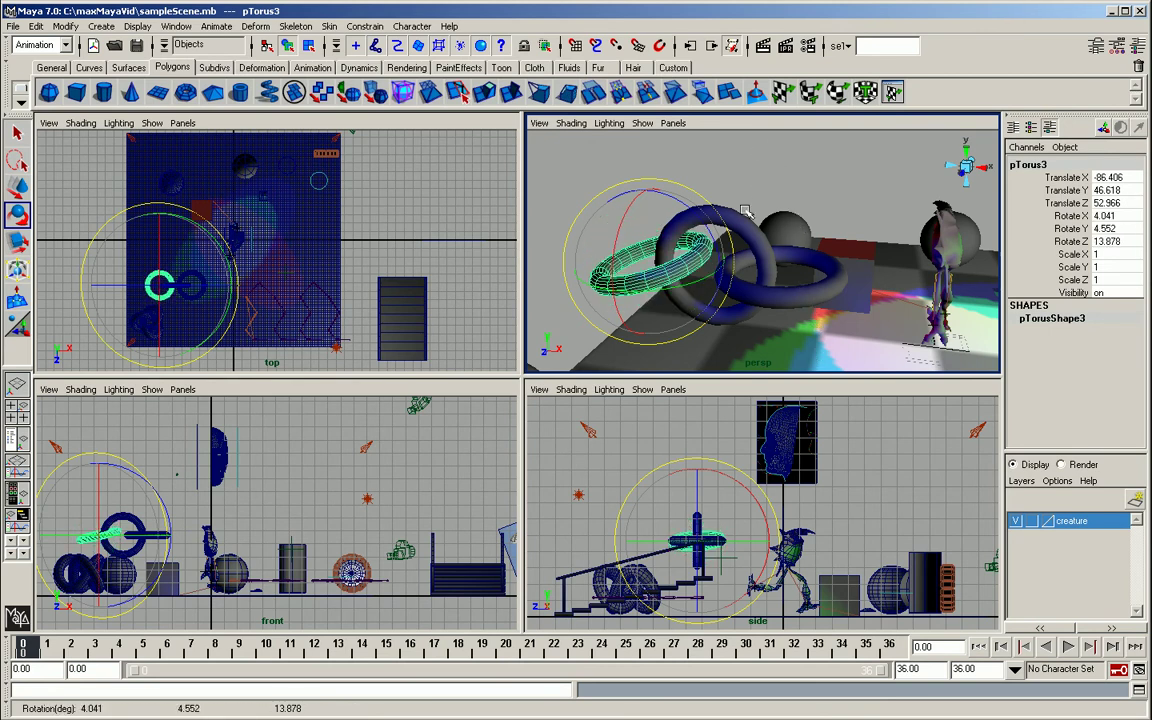
double_click(16, 213)
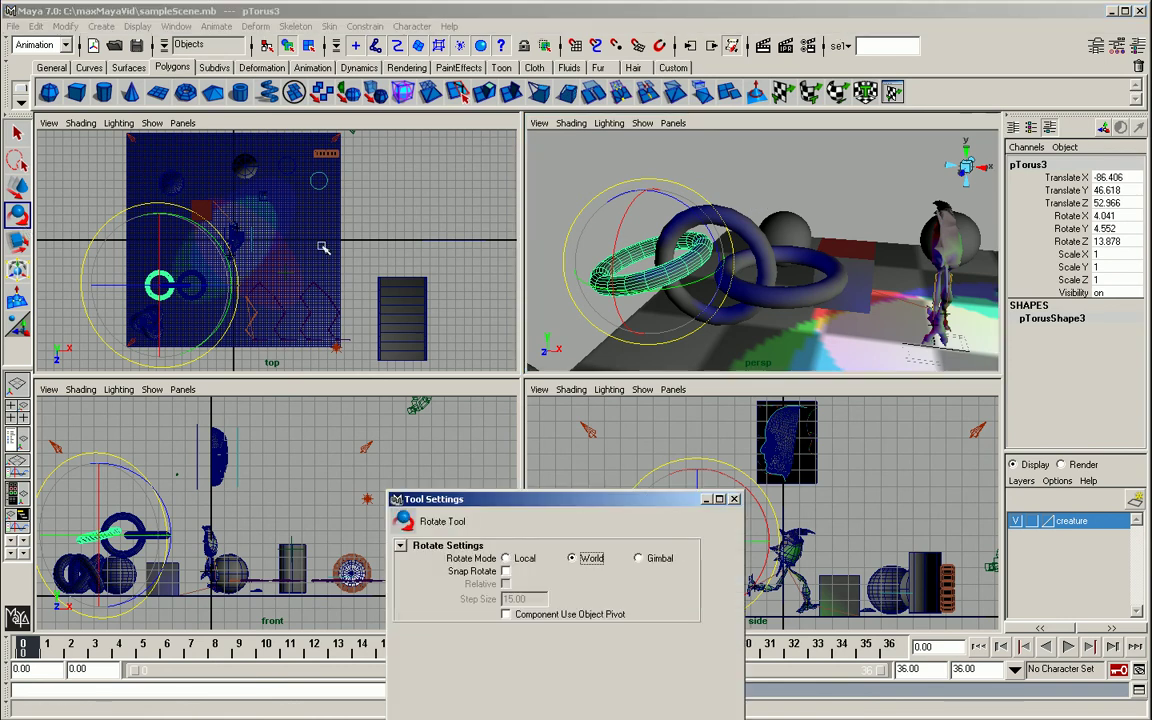
drag(580, 510, 487, 275)
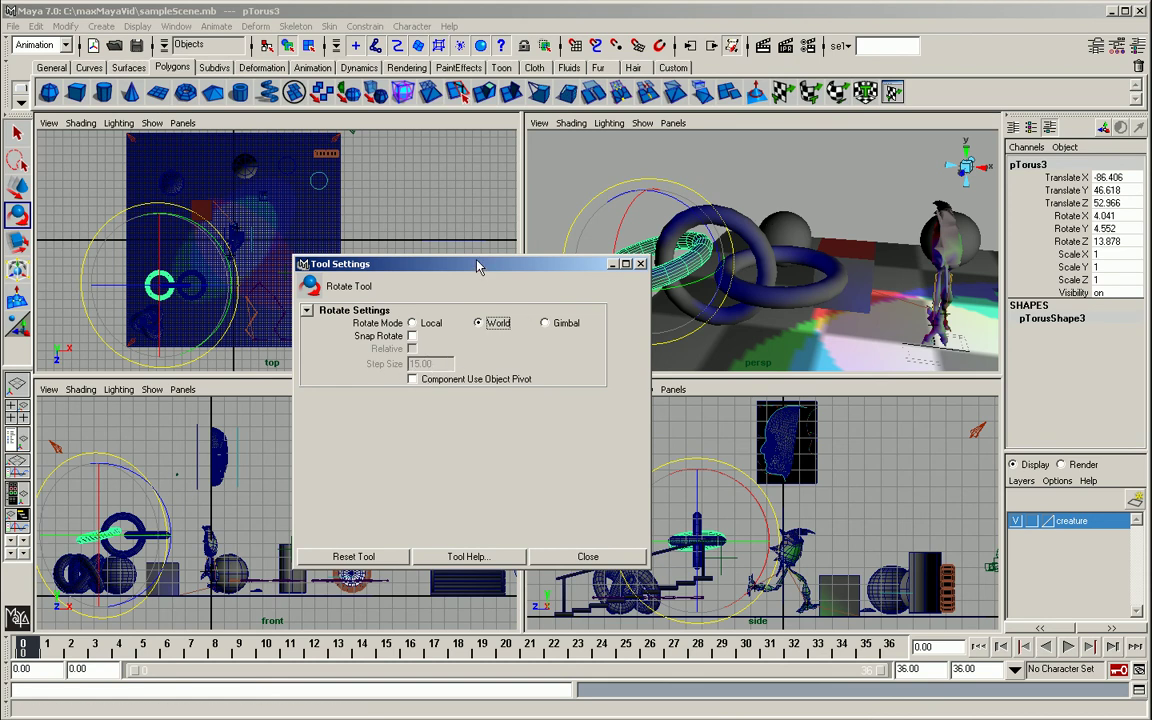
drag(478, 265, 360, 270)
Enable Snap Rotate, rotate the ring, then reset its rotation to 0 on all axes
click(293, 340)
drag(668, 172, 741, 224)
key(j)
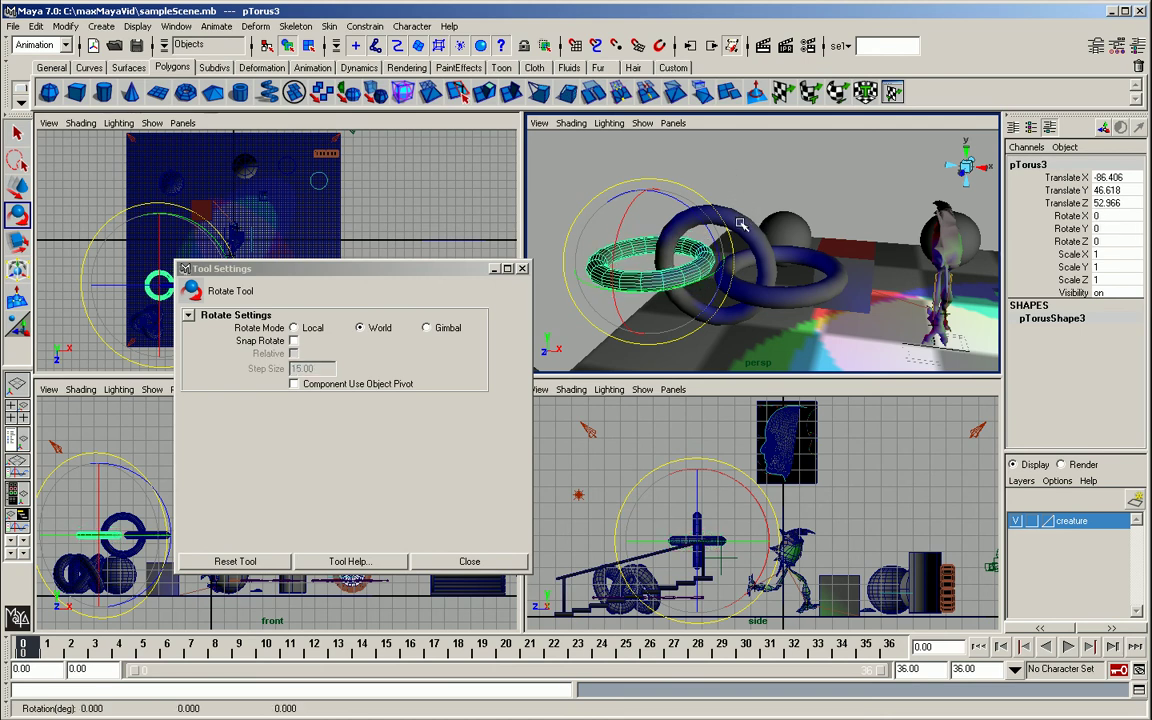
key(j)
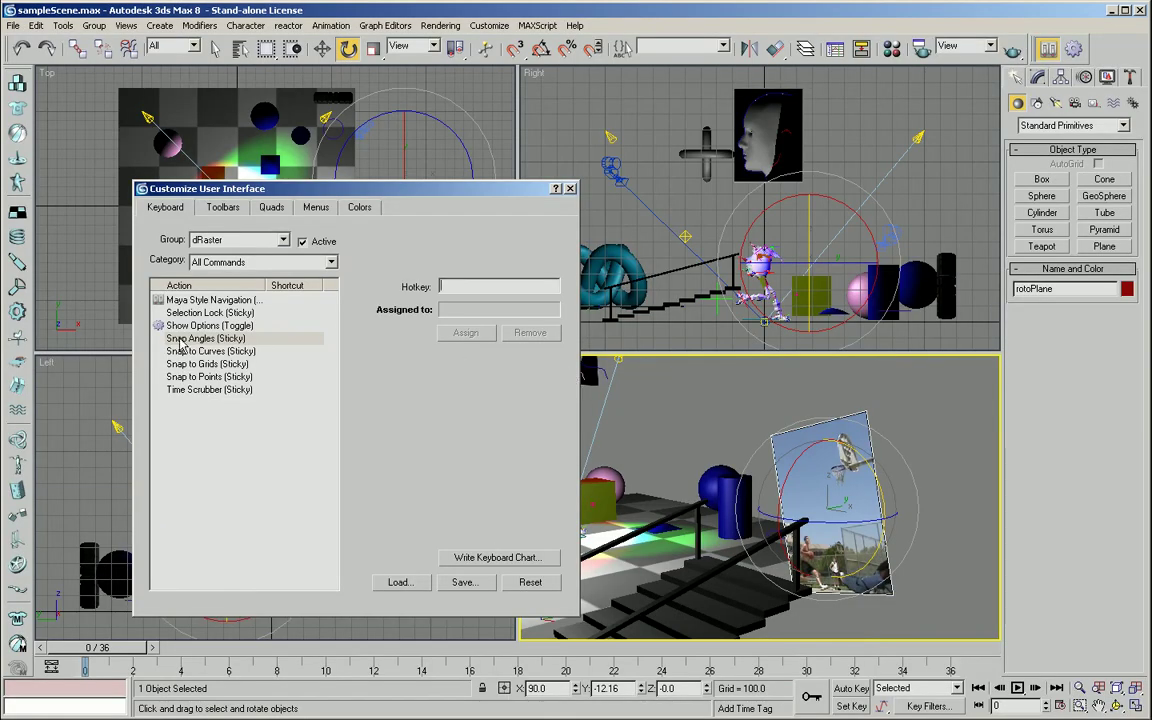
Enter J as the proposed hotkey for Snap Angles (Sticky), then select Snap to Curves (Sticky)
click(182, 339)
click(464, 287)
key(j)
click(198, 354)
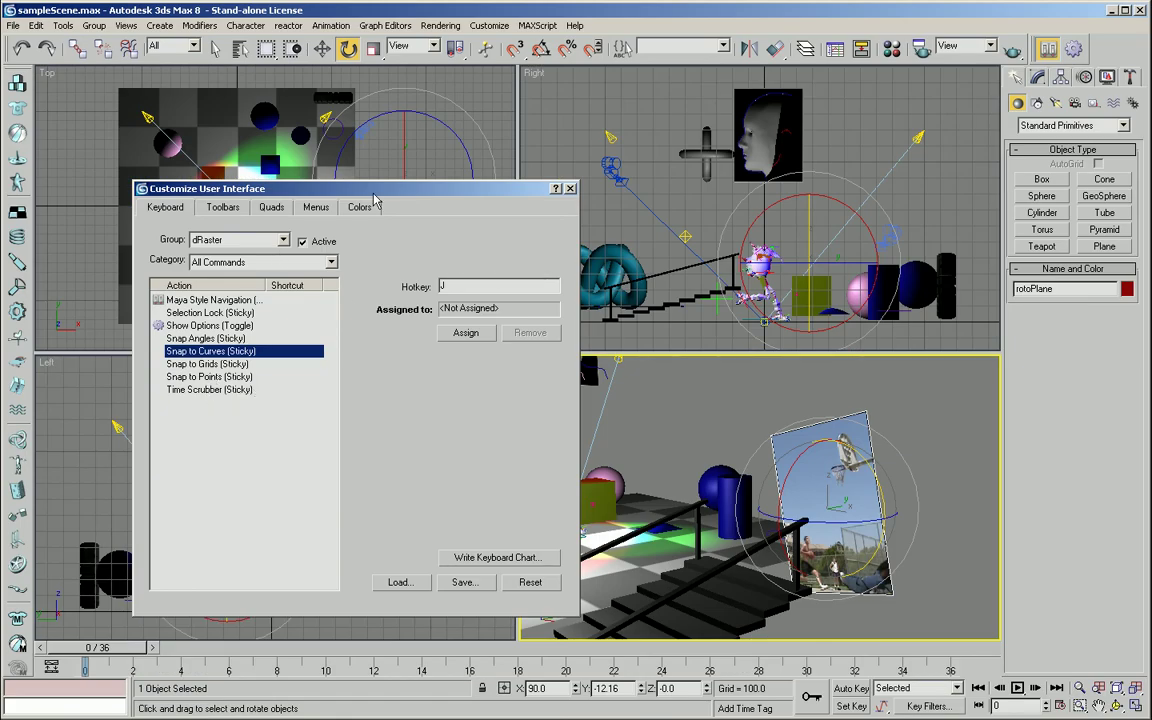
Tumble the persp view around the creature and scrub the time slider to frame 4
drag(371, 193, 310, 180)
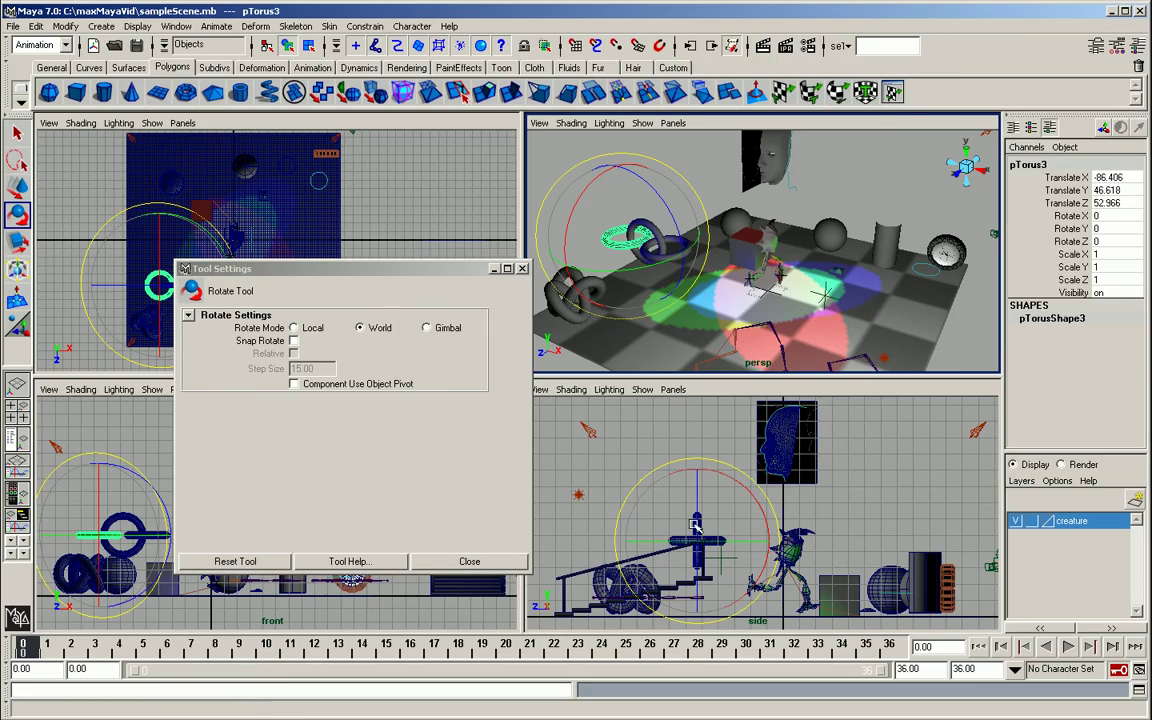
alt+drag(640, 300, 710, 254)
alt+right_drag(710, 254, 785, 257)
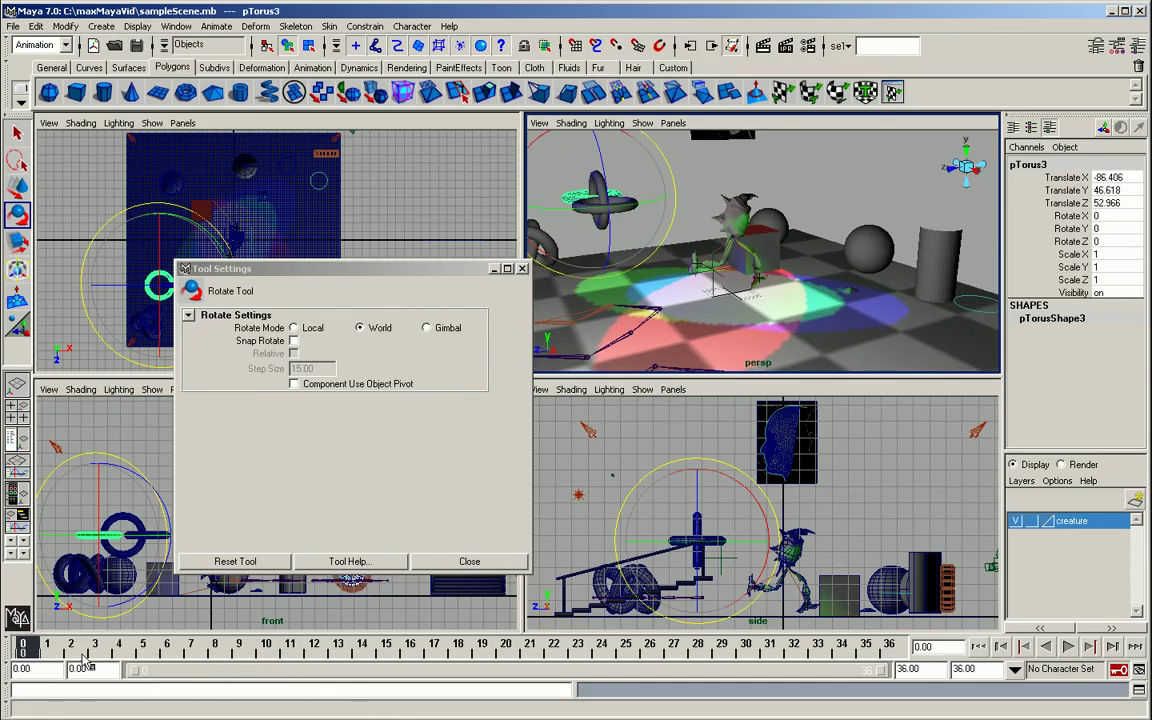
mouse_move(70, 648)
mouse_down()
mouse_move(527, 650)
mouse_move(124, 655)
mouse_up()
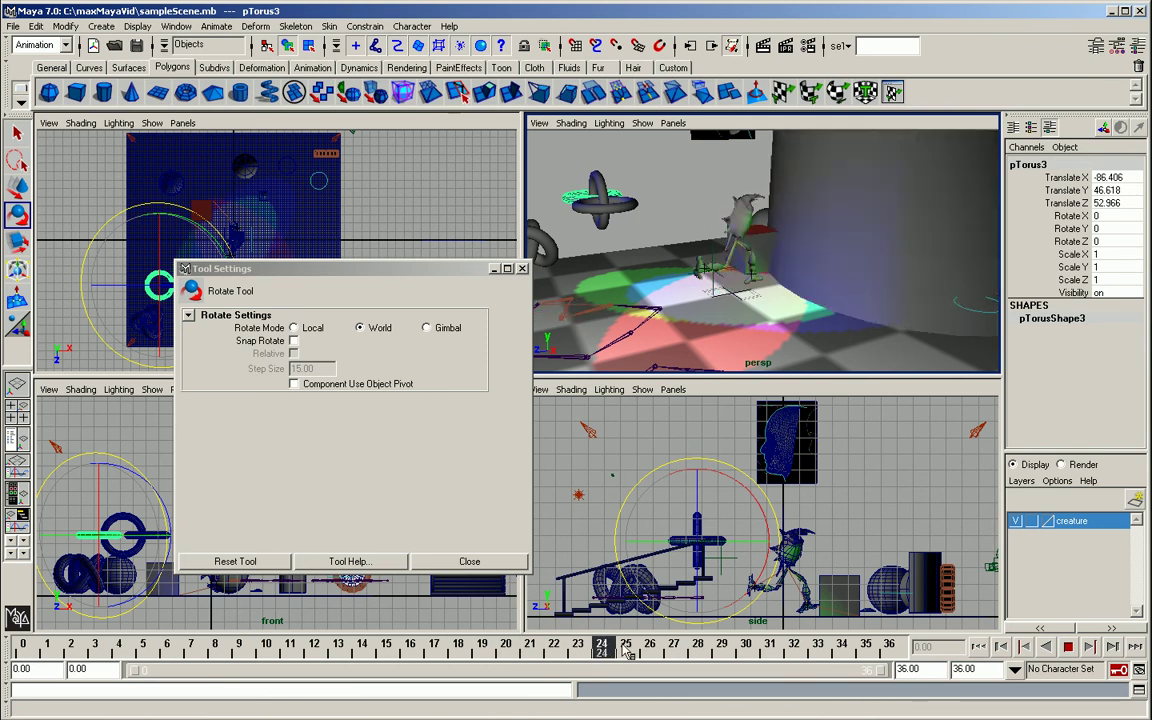
key(Escape)
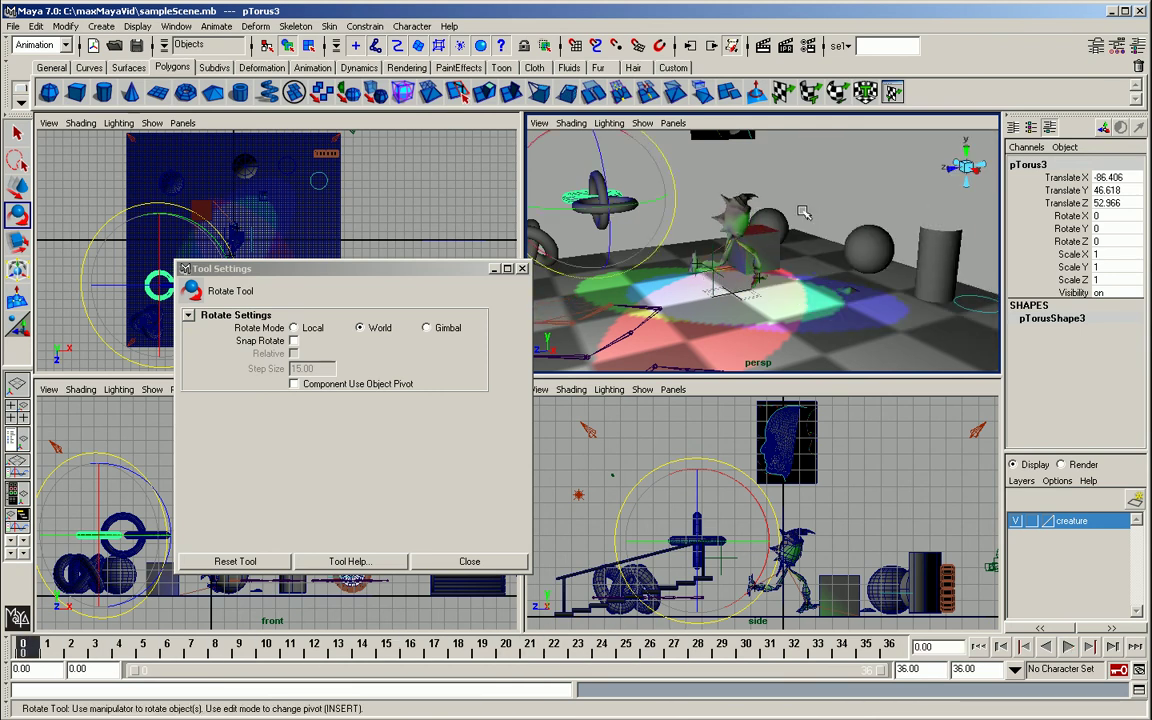
alt+right_drag(803, 212, 770, 208)
Play and stop the animation, then pick Time Scrubber (Sticky) with J in its hotkey field
key(alt+v)
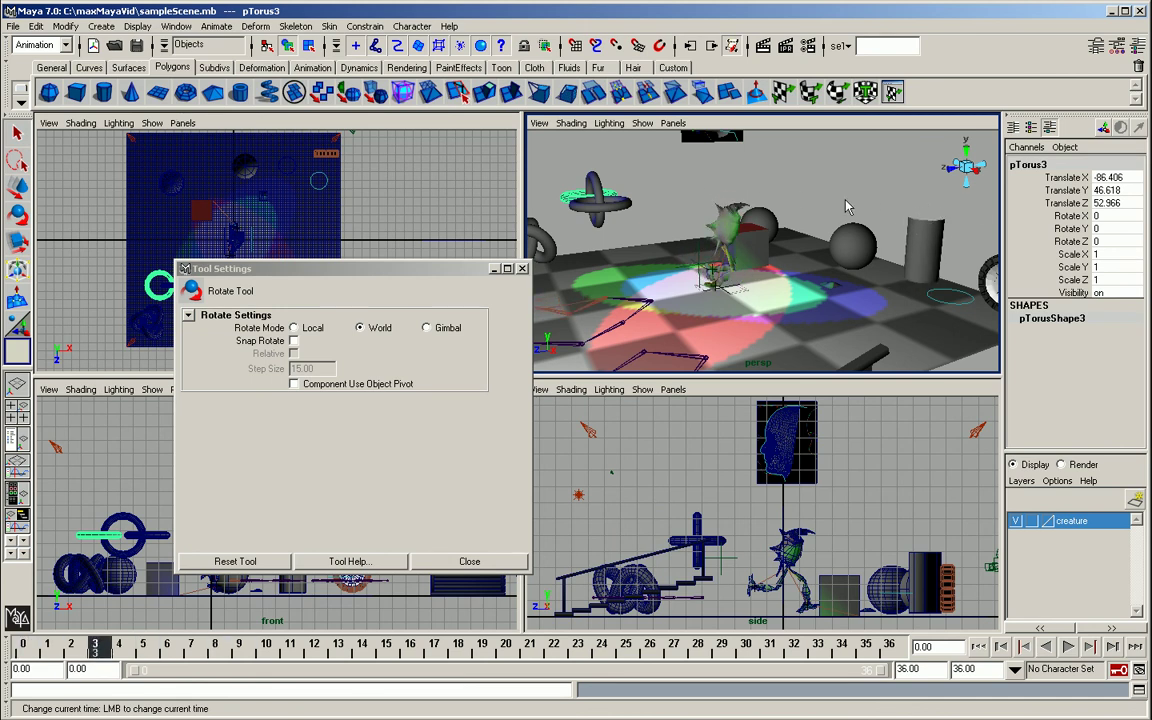
key(Escape)
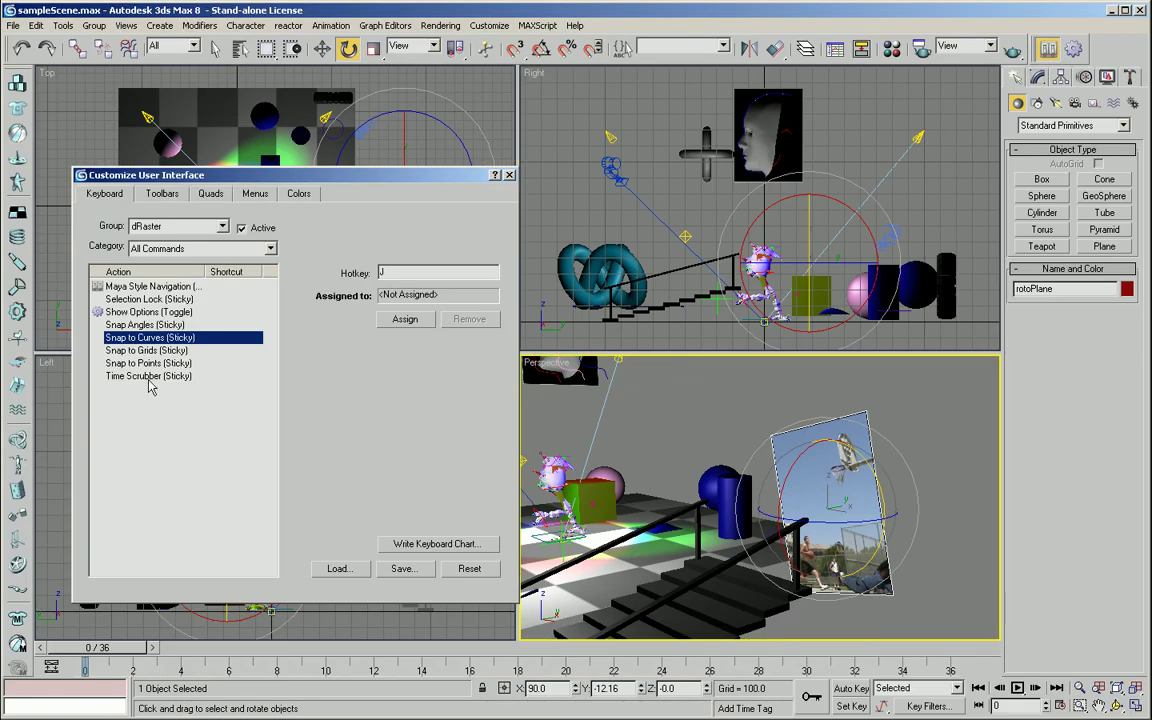
click(150, 377)
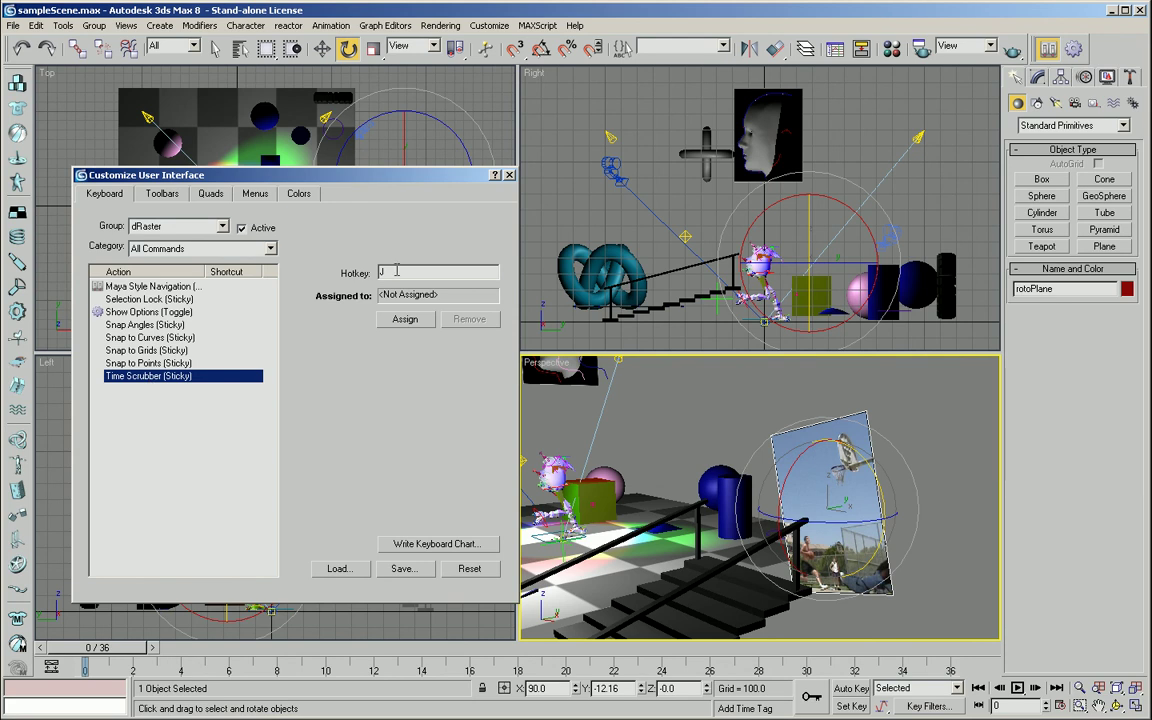
click(382, 272)
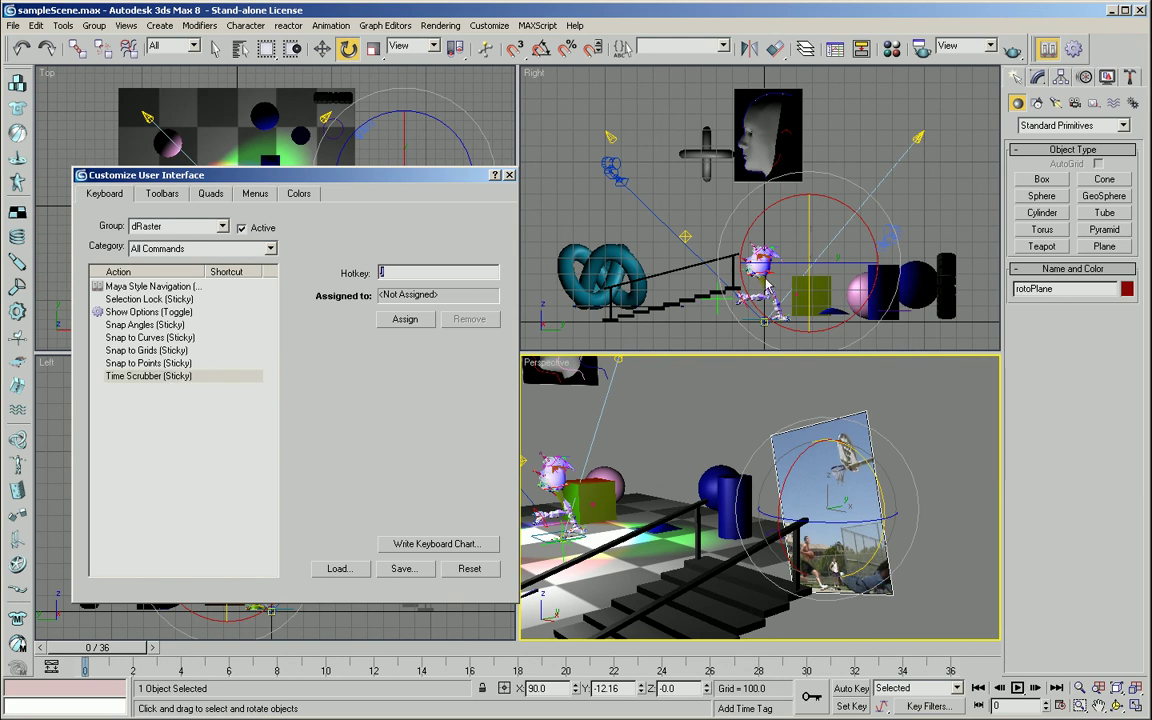